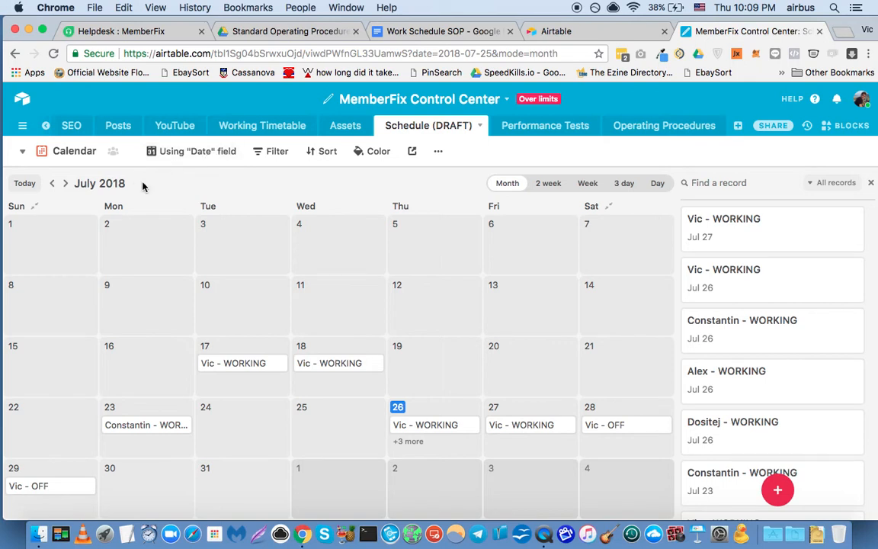
Switch the Schedule (DRAFT) table to Grid view and unhide the First Name field.
click(77, 155)
click(104, 215)
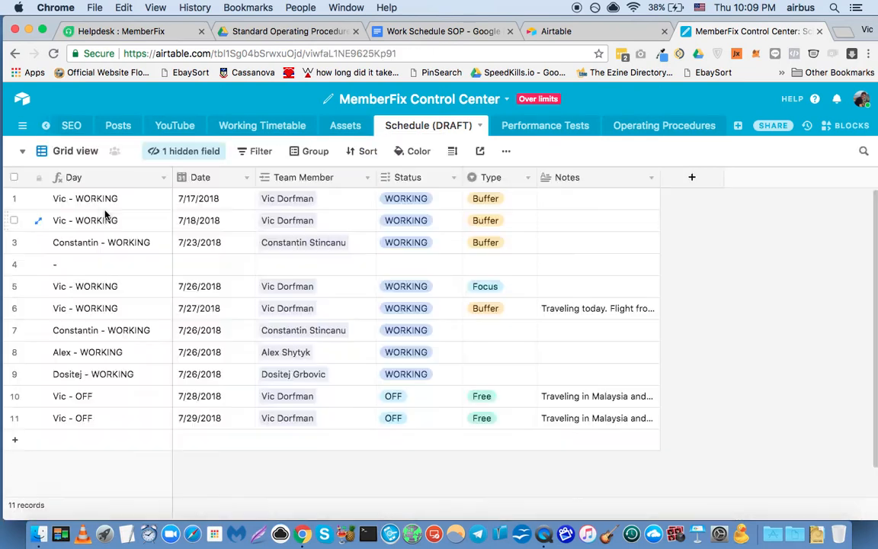
click(175, 153)
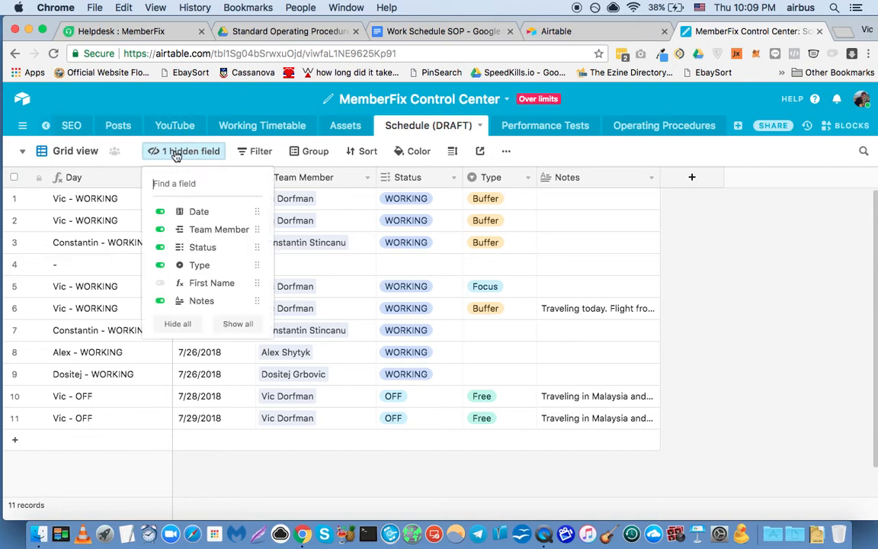
click(162, 285)
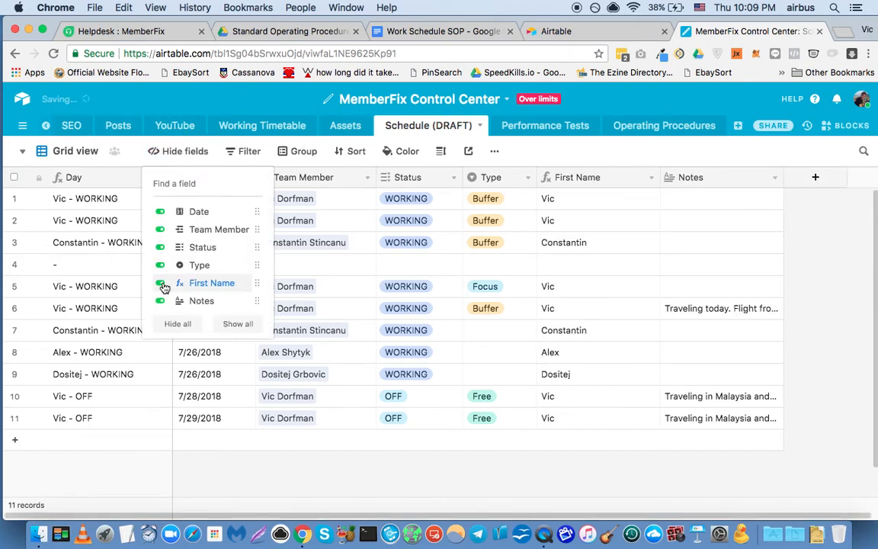
click(122, 464)
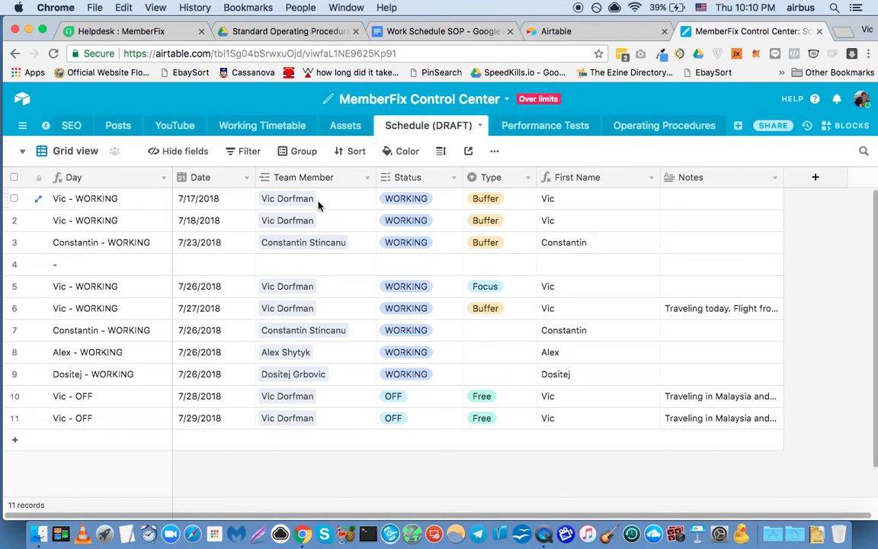
Inspect the select options configured for the Status and Type fields without editing them.
right_click(411, 180)
click(393, 201)
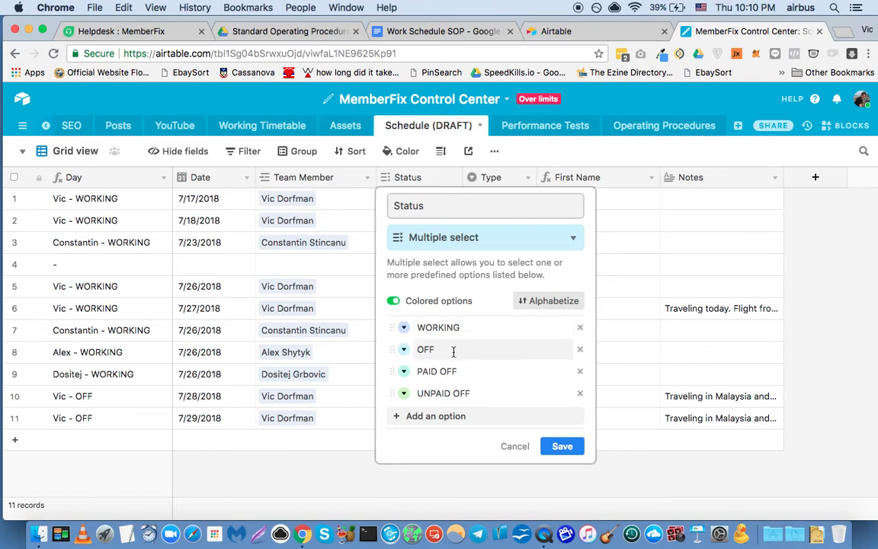
click(349, 481)
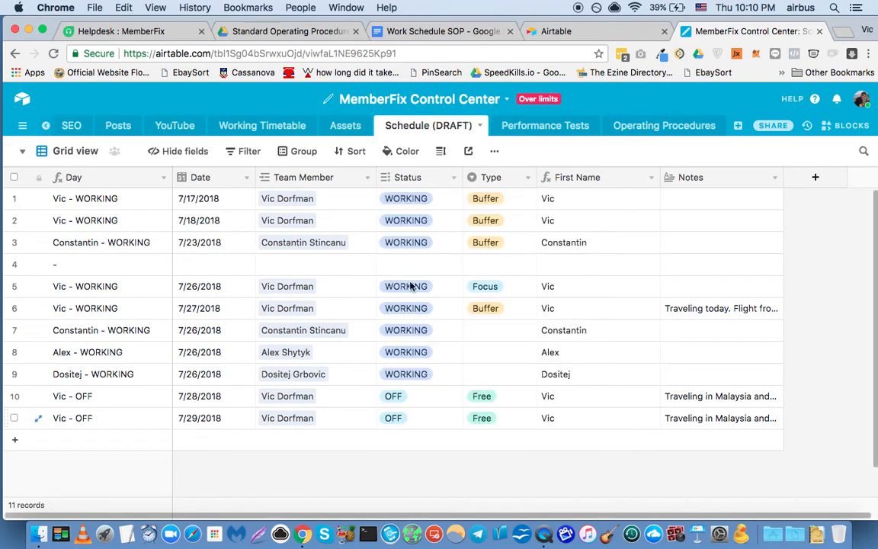
right_click(492, 176)
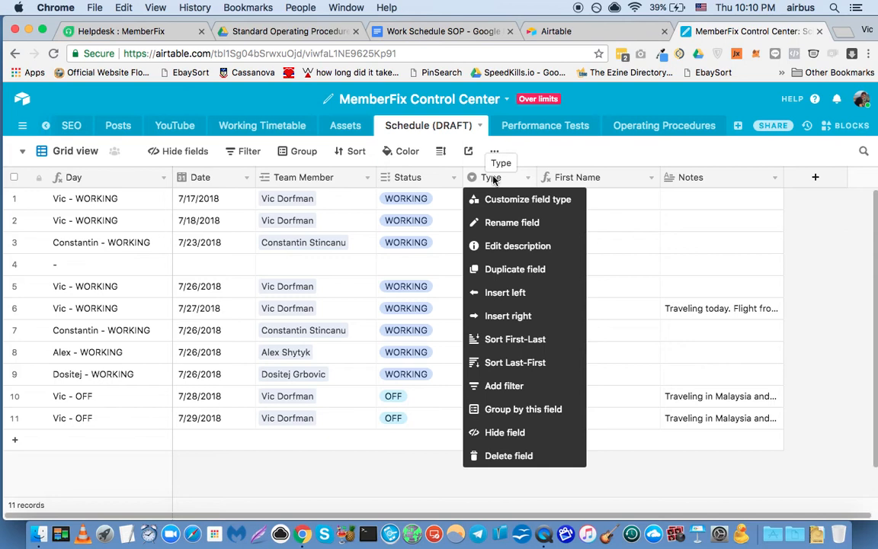
click(504, 201)
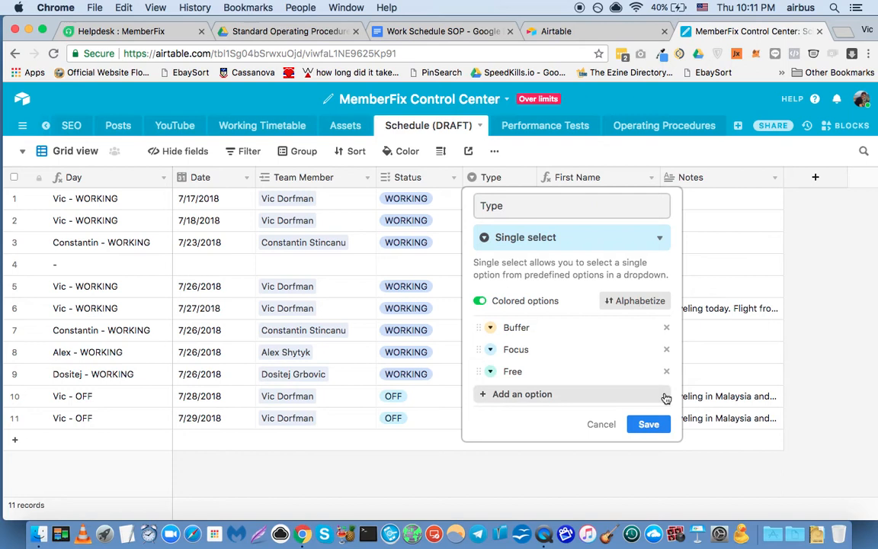
click(575, 470)
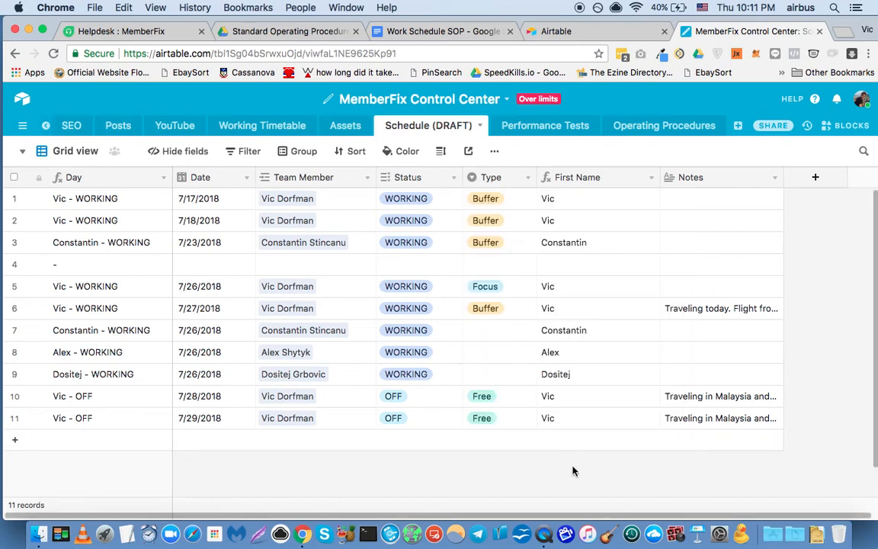
Review the First Name field's formula and make its column slightly narrower.
right_click(585, 184)
click(595, 196)
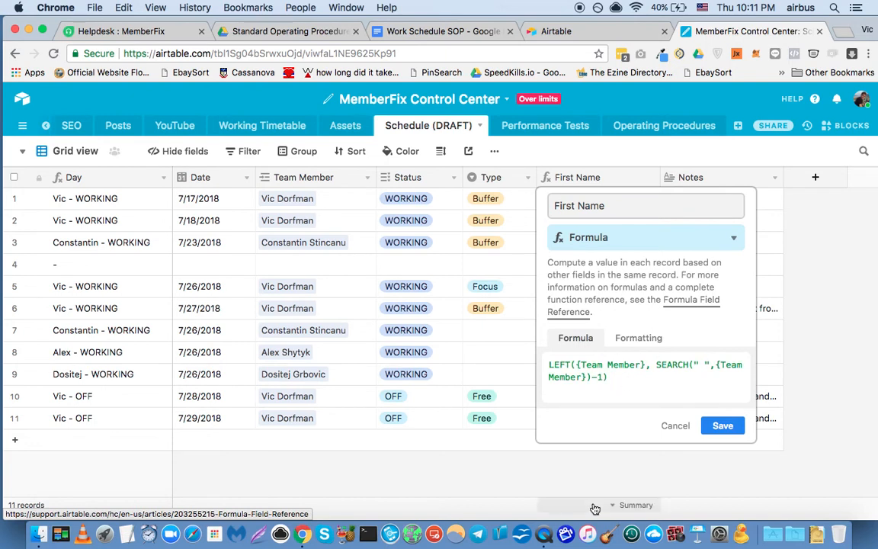
click(598, 469)
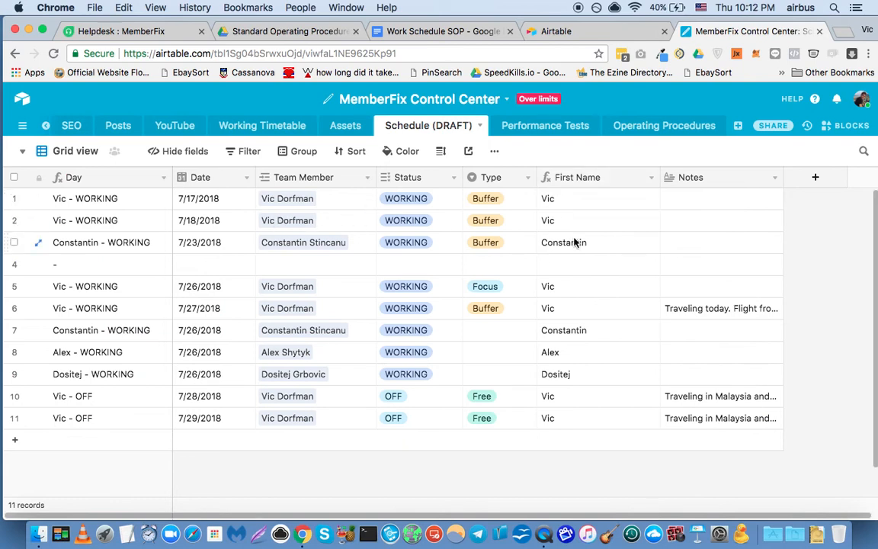
drag(659, 177, 642, 177)
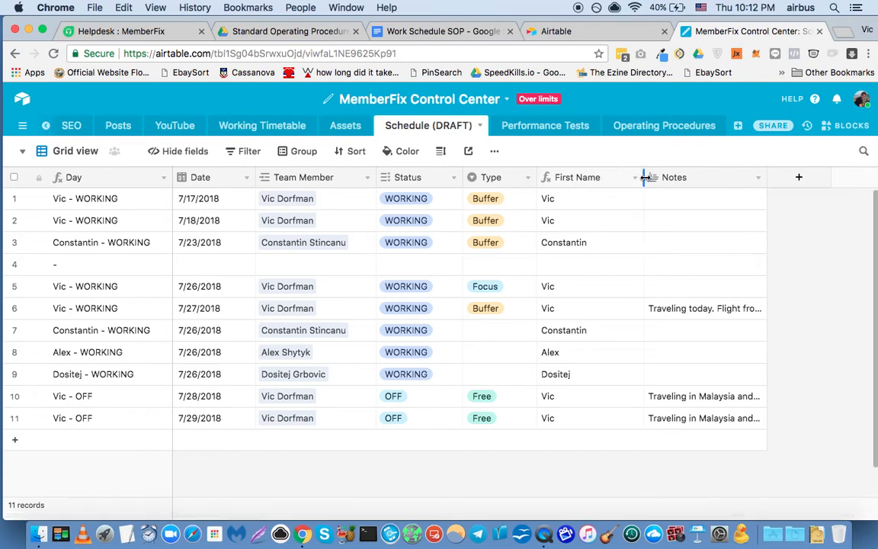
Inspect the formula behind the primary Day field without editing it.
right_click(86, 182)
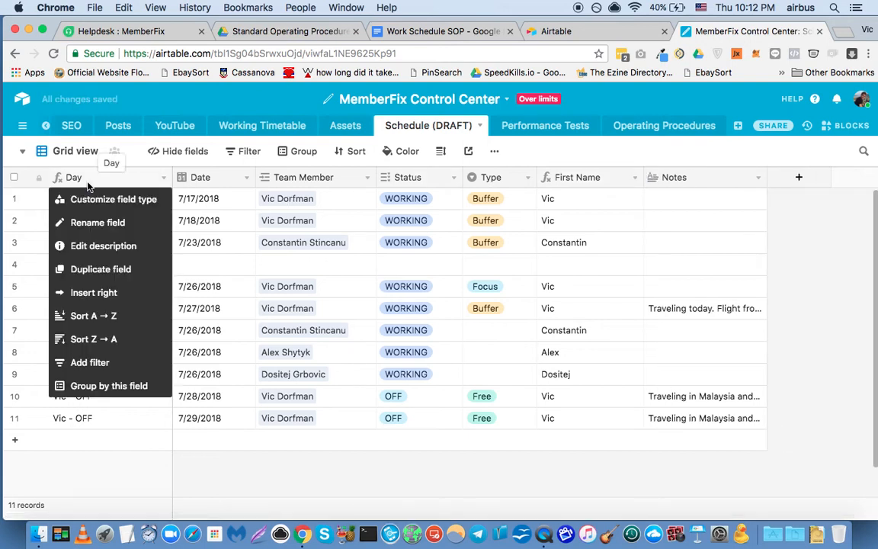
click(93, 197)
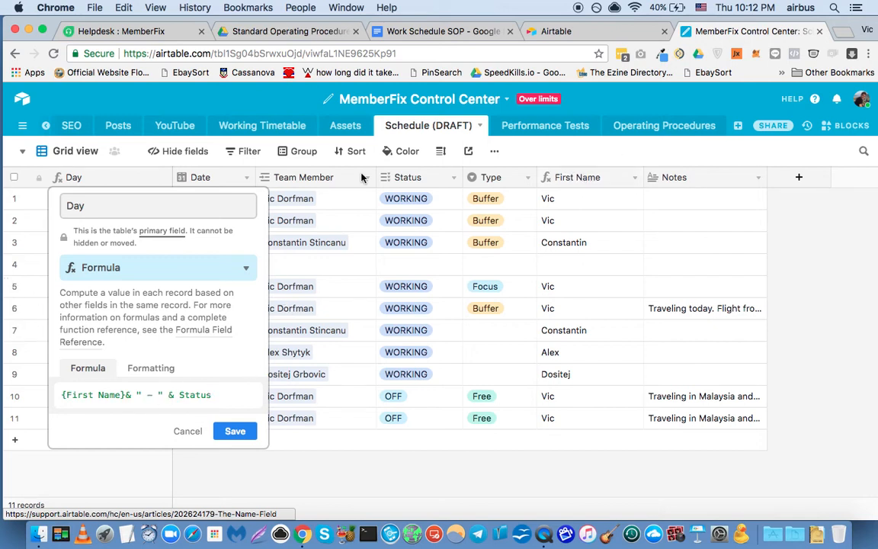
click(357, 468)
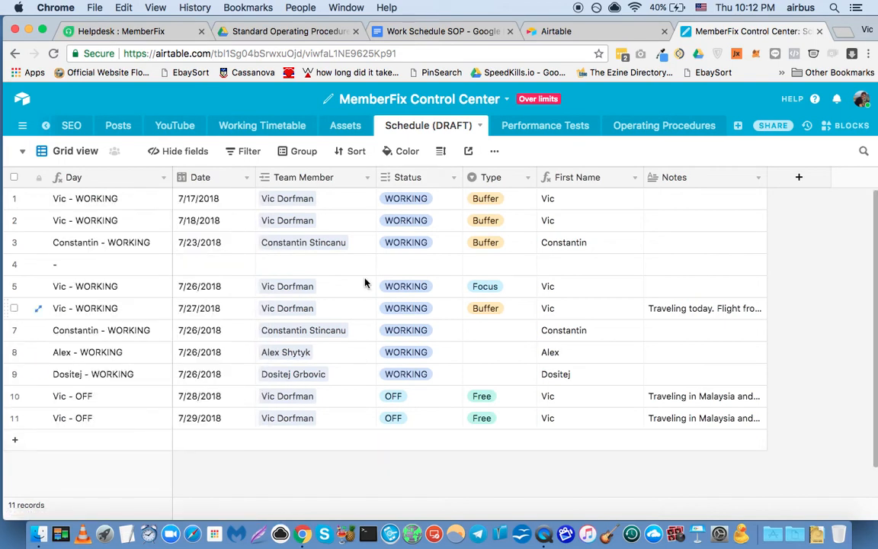
Switch the Schedule (DRAFT) table to the Calendar view and display it in 2 week mode.
click(74, 155)
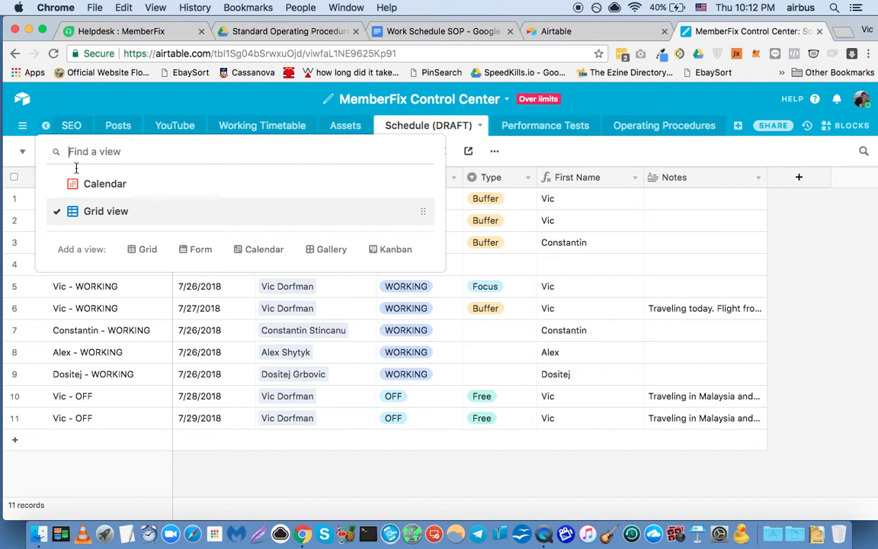
click(86, 181)
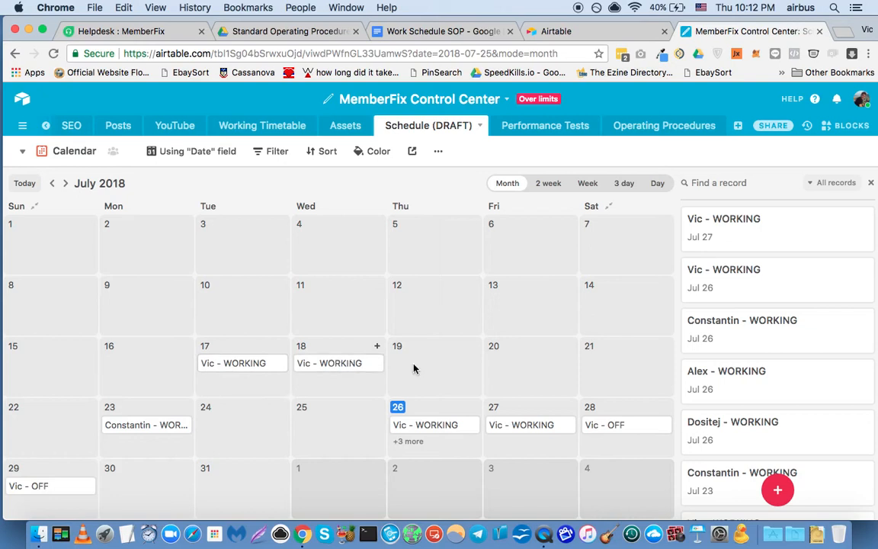
click(540, 184)
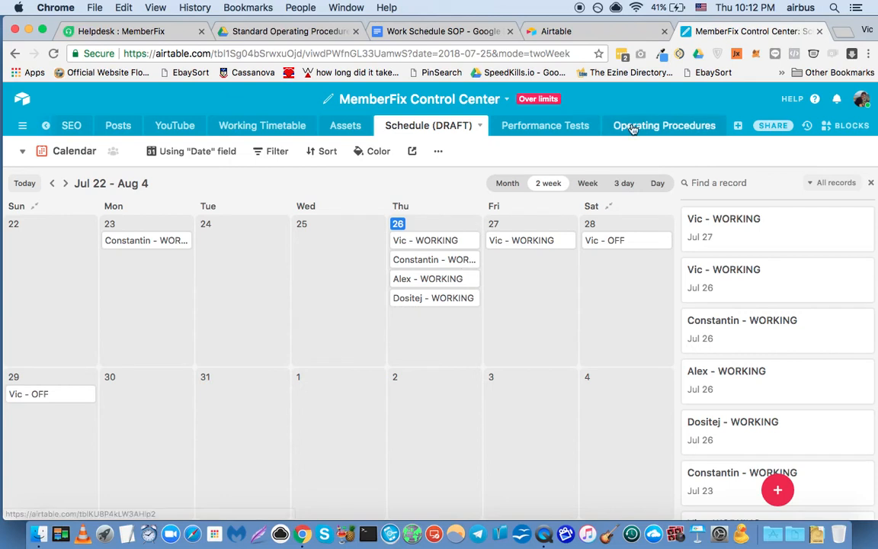
Check today's date in the system clock and compare it with the current week's entries in the Working Timetable table.
click(709, 6)
mouse_move(731, 4)
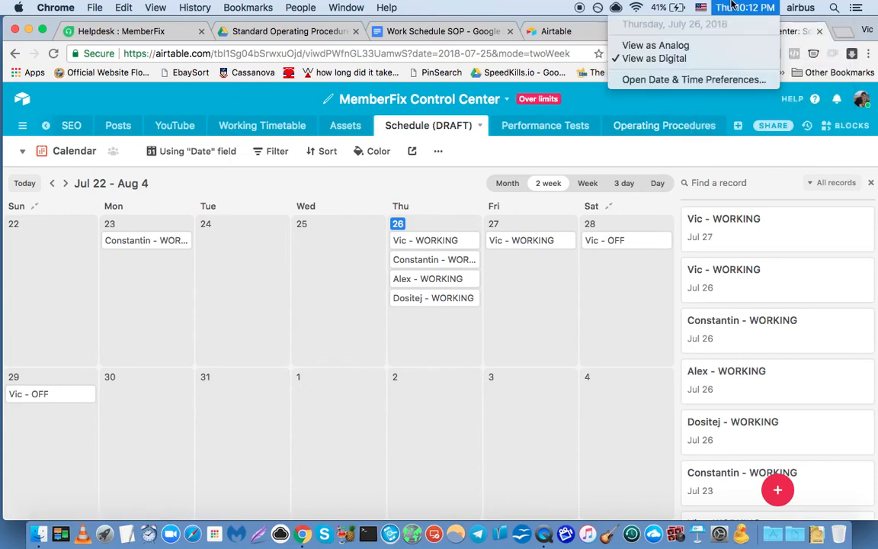
click(392, 169)
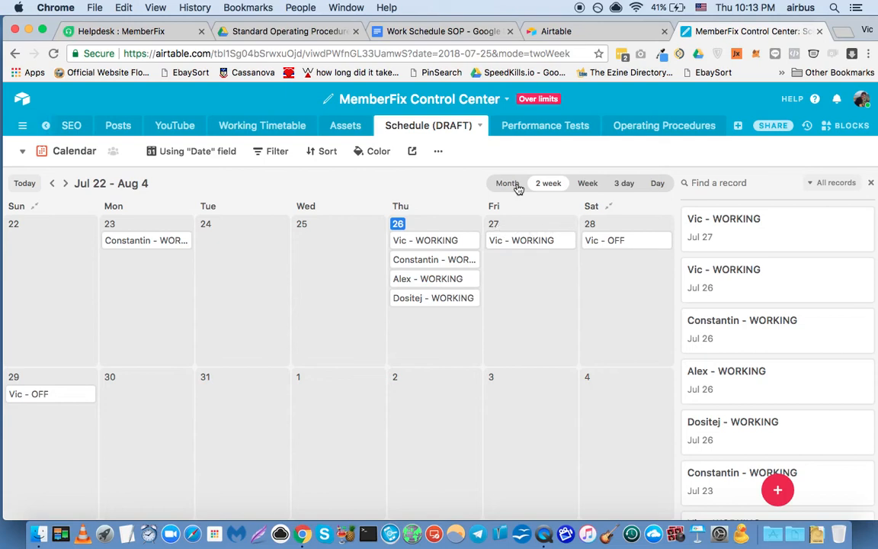
click(251, 128)
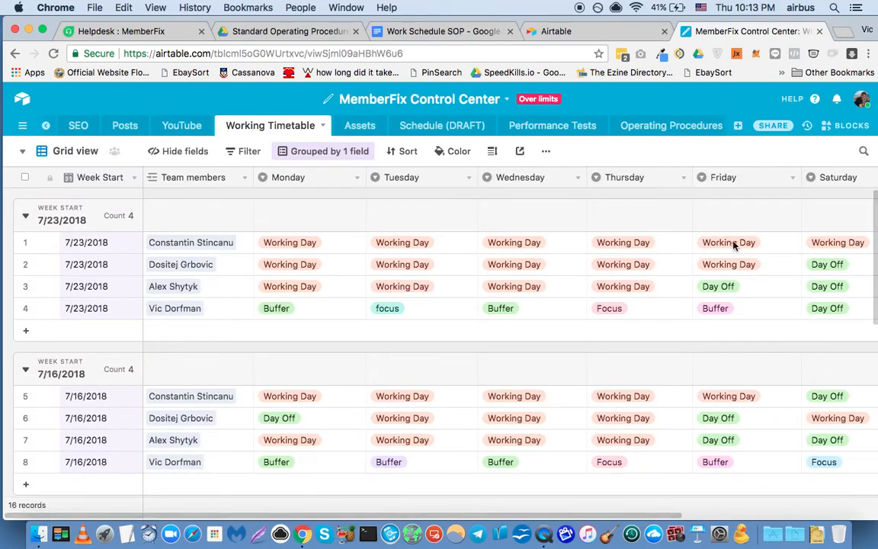
click(740, 8)
click(741, 7)
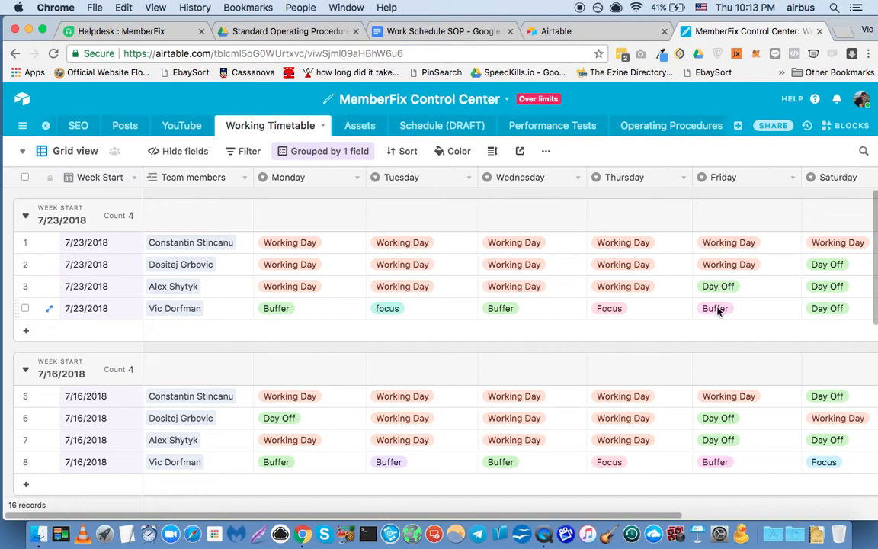
Create a record on July 27 in the Schedule (DRAFT) calendar and expand it to show all its fields.
click(433, 131)
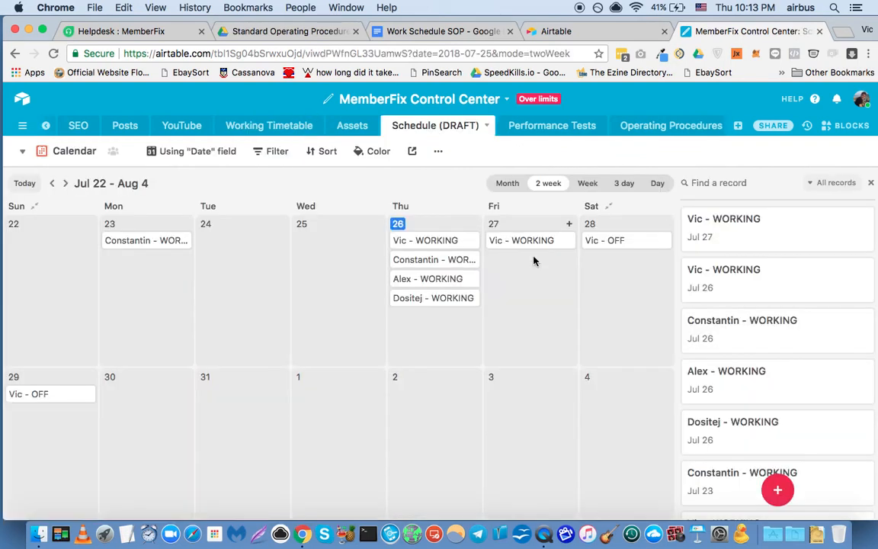
click(569, 224)
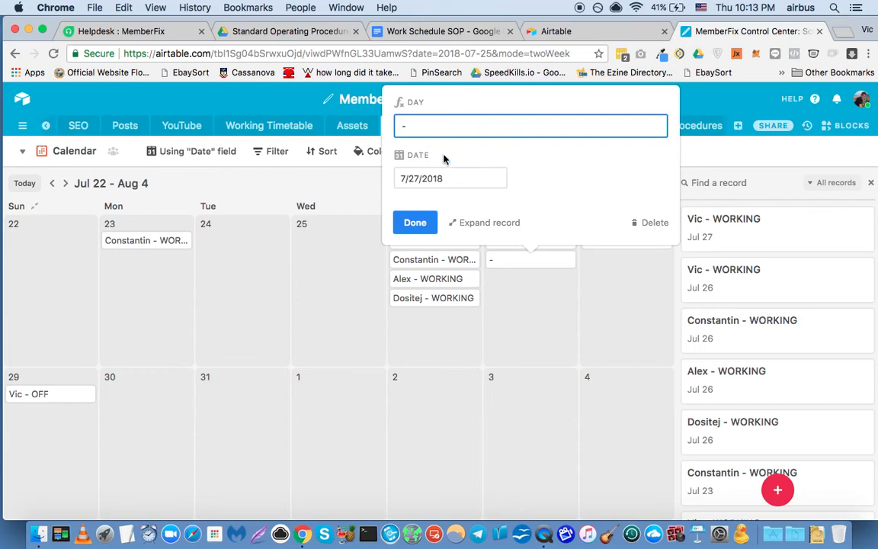
click(481, 224)
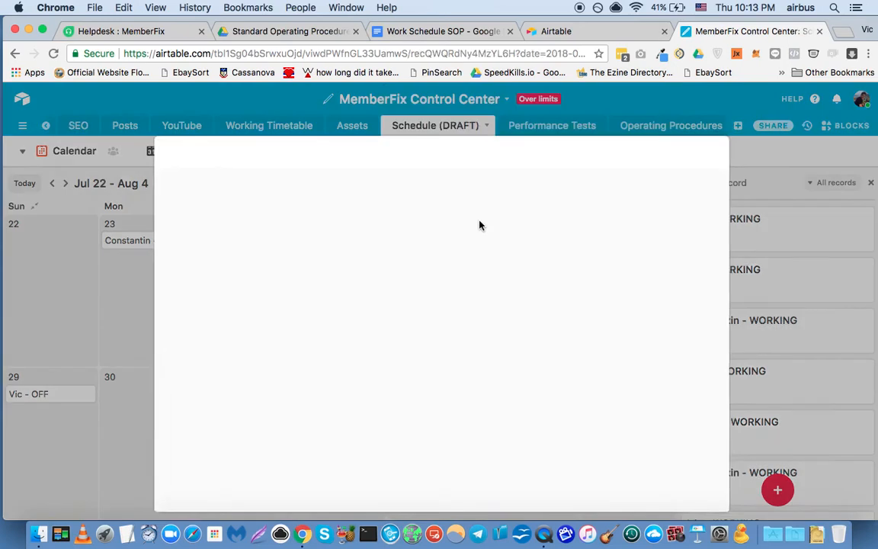
scroll(320, 271, down, 2)
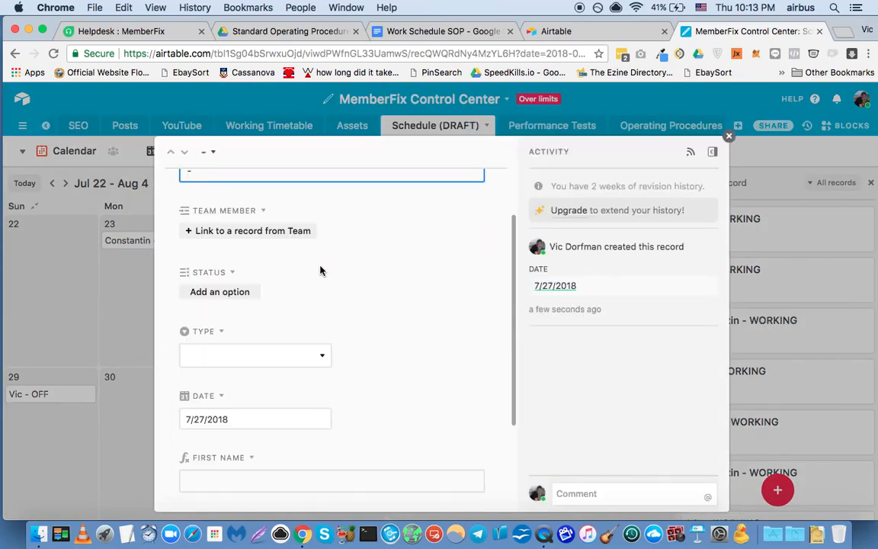
Link the full-time web developer from the Team table as the record's team member and set Status to OFF.
click(260, 231)
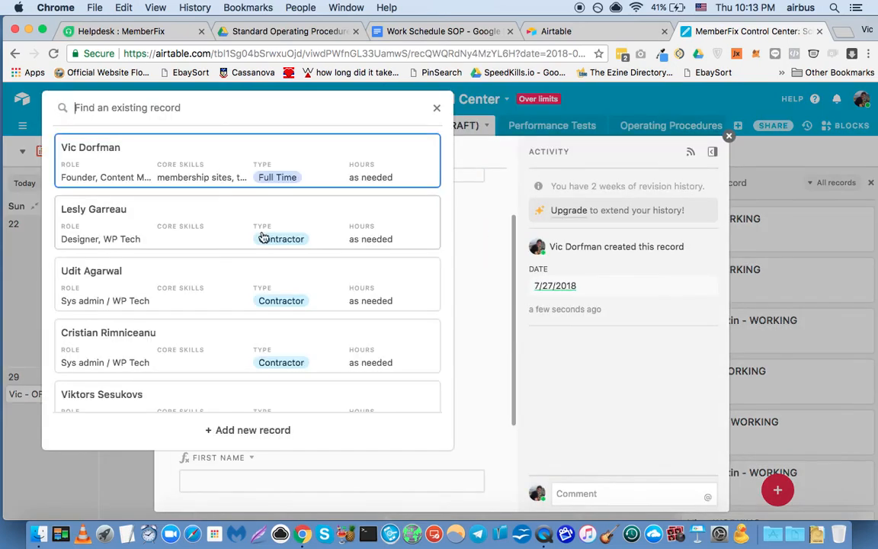
text(e)
key(BackSpace)
text(al)
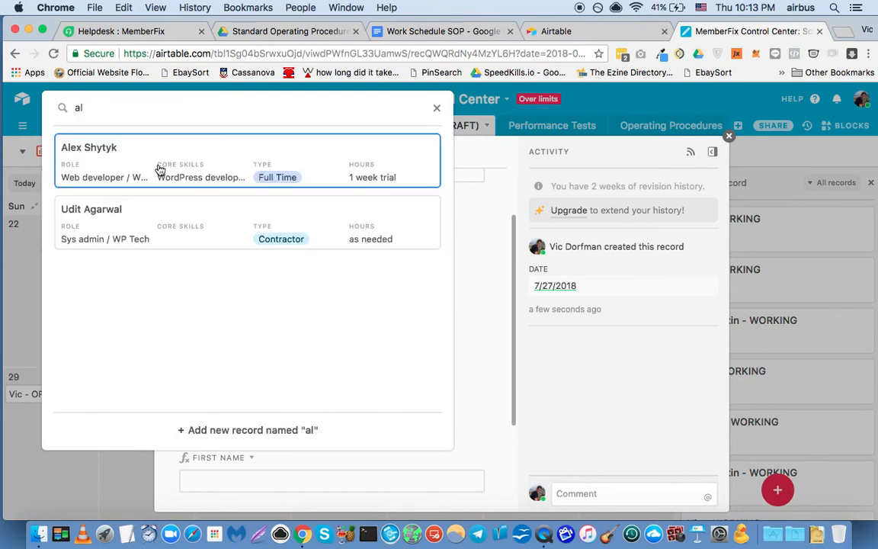
click(160, 168)
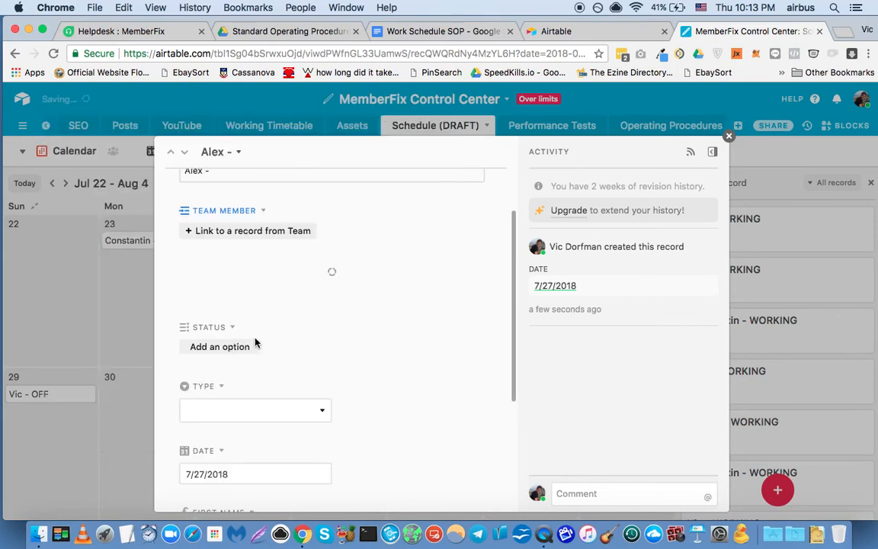
click(229, 370)
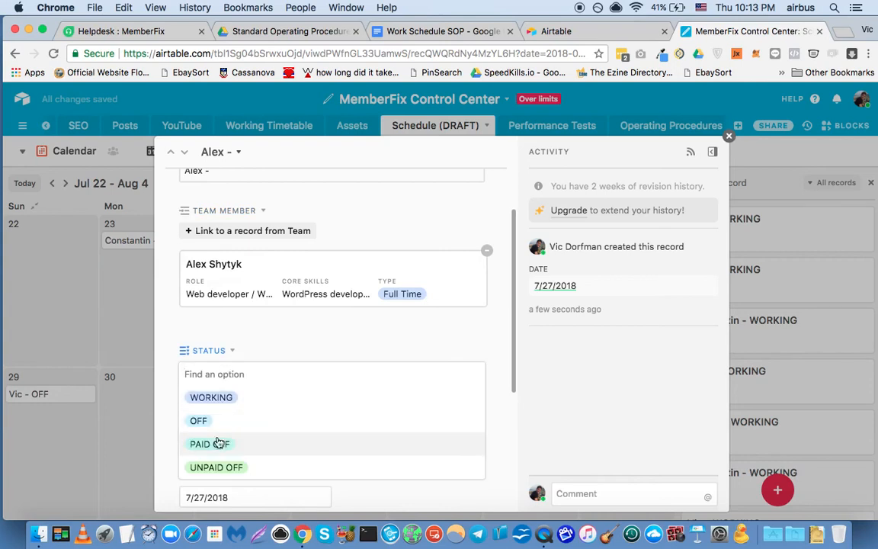
click(198, 421)
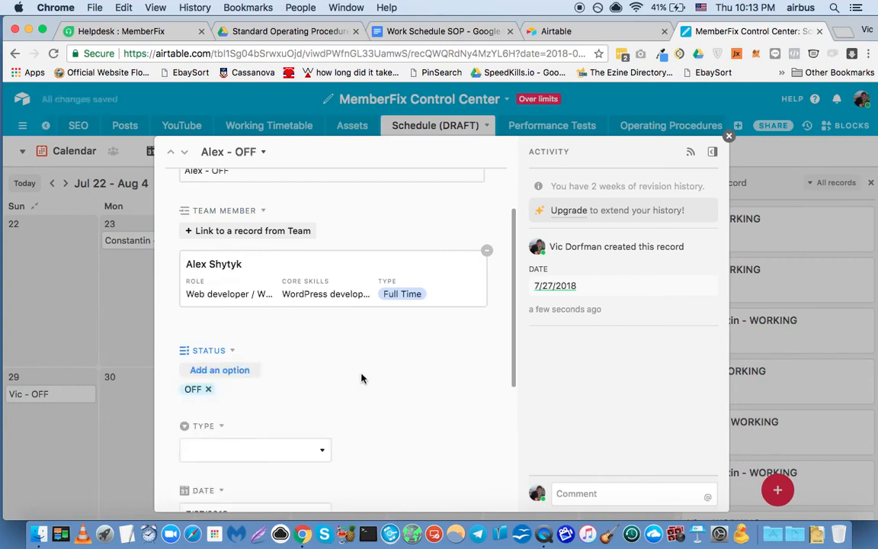
Review the Type options without choosing one and open the record's Notes field for entry.
scroll(361, 378, down, 4)
click(287, 299)
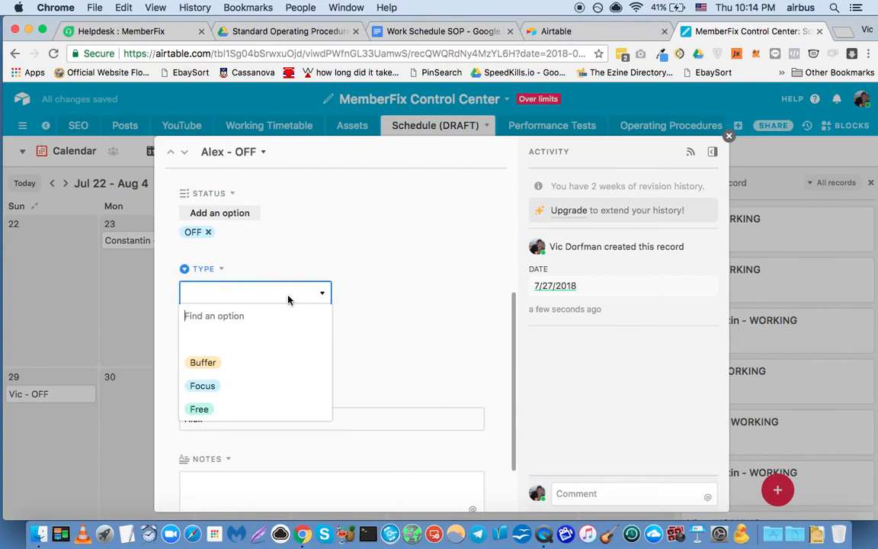
click(375, 234)
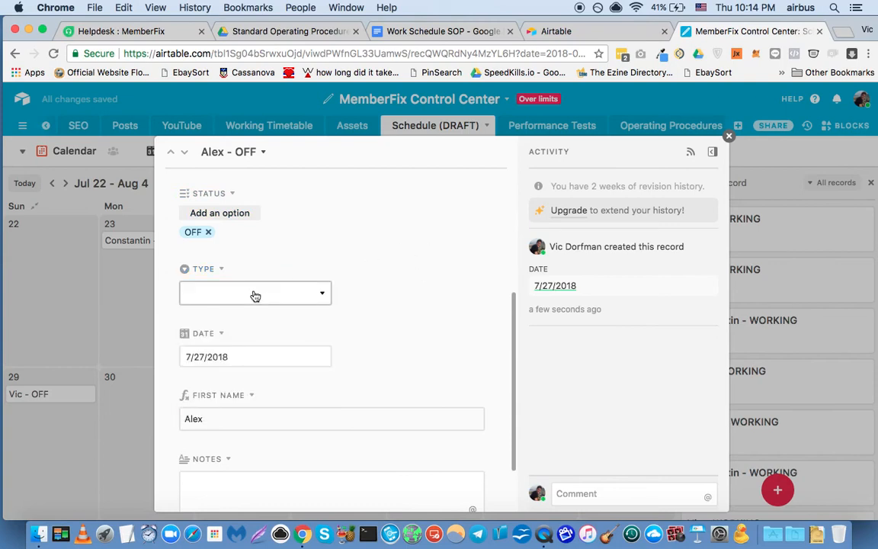
scroll(437, 290, down, 2)
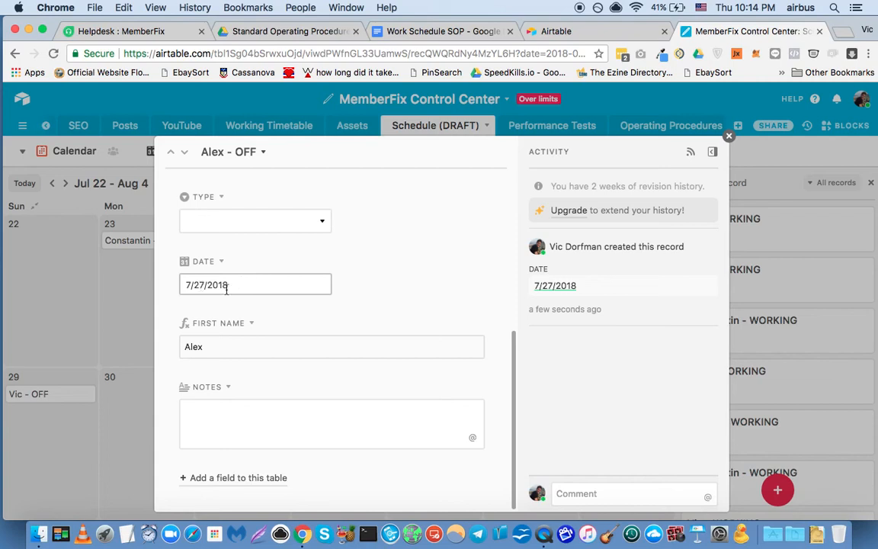
click(290, 425)
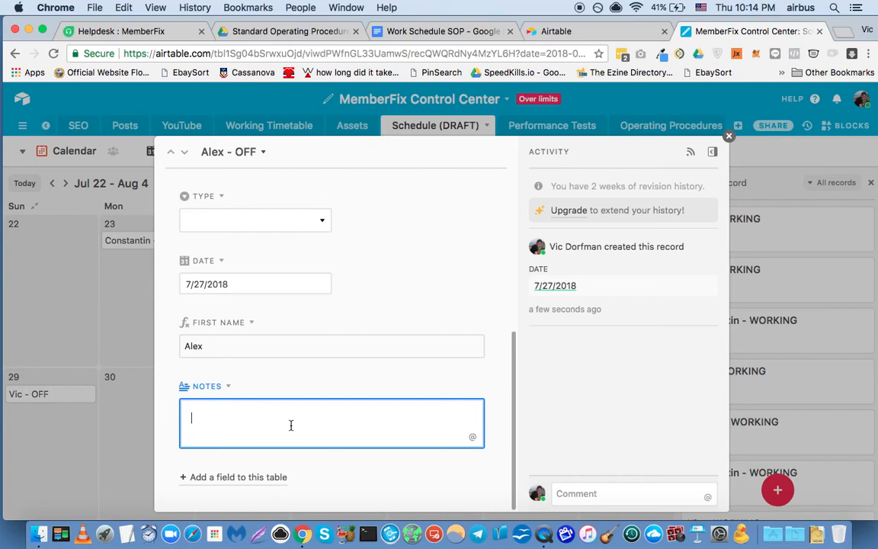
Close the open record, create another record on July 27 in the calendar, and expand it to show all its fields.
click(728, 135)
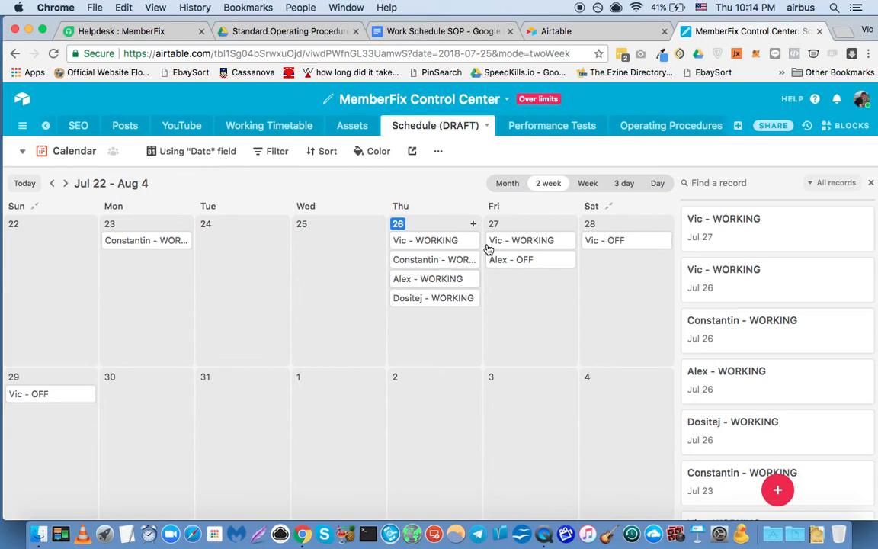
click(568, 224)
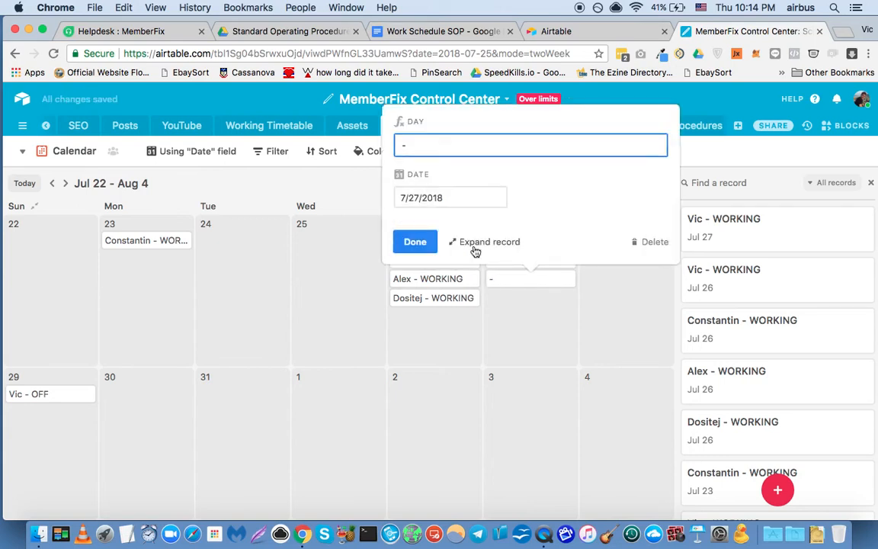
click(491, 245)
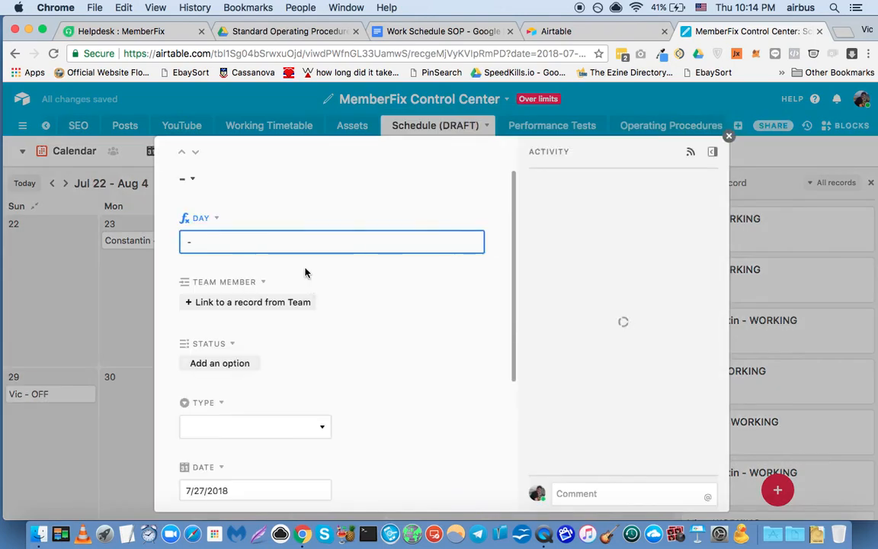
Link the part-time web developer from the Team table as the record's team member and set Status to OFF.
click(242, 303)
text(cons)
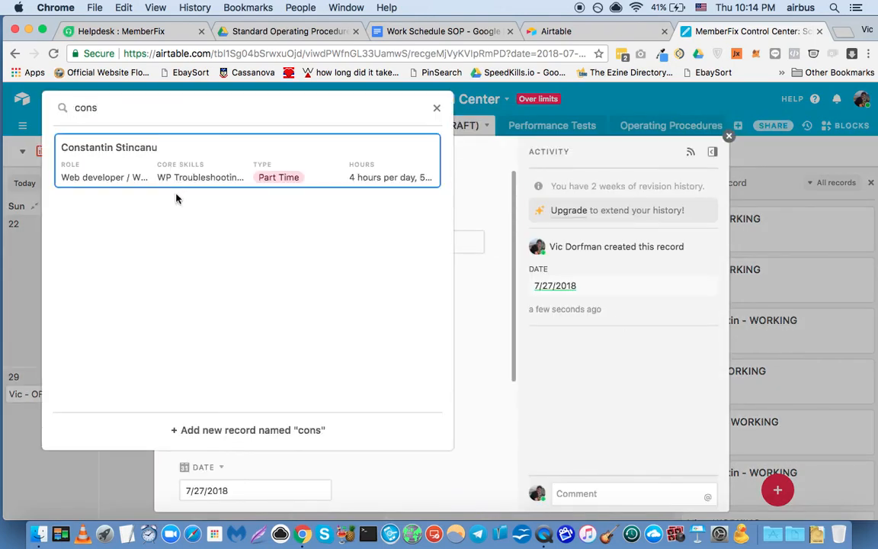
click(176, 182)
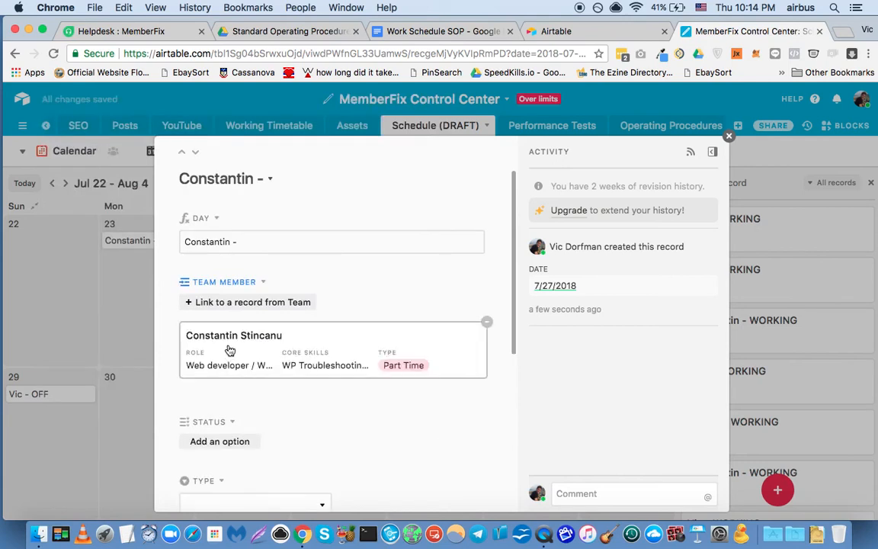
click(215, 448)
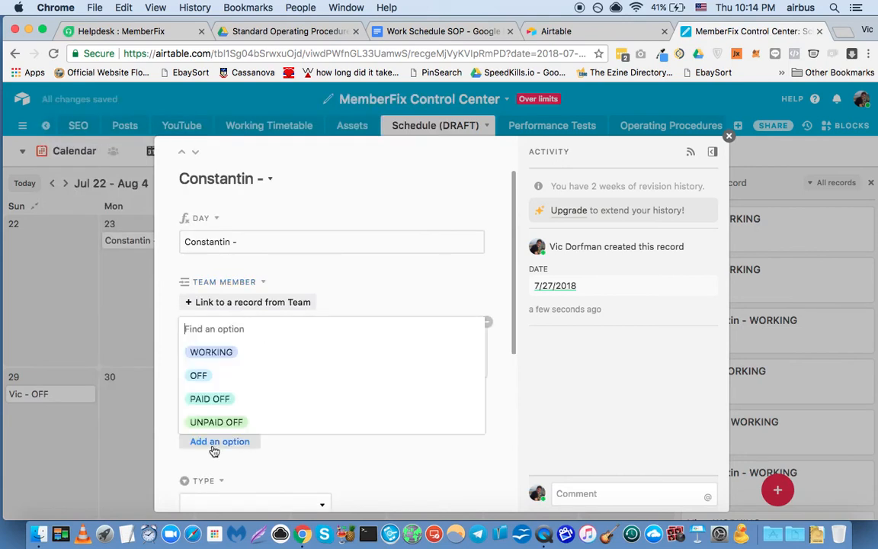
click(200, 376)
Review the record's Type options and its Date, First Name and Notes fields without changing them, and close the record.
scroll(349, 412, down, 2)
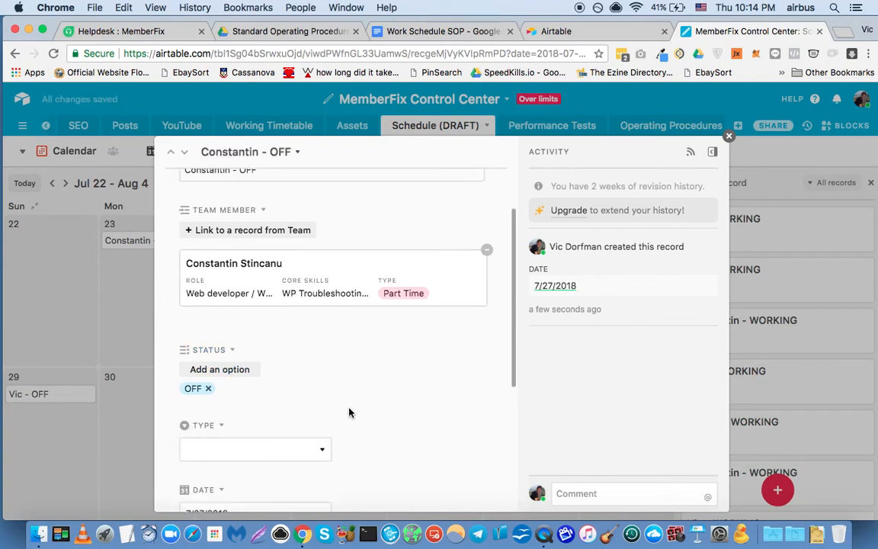
scroll(349, 412, down, 2)
click(280, 377)
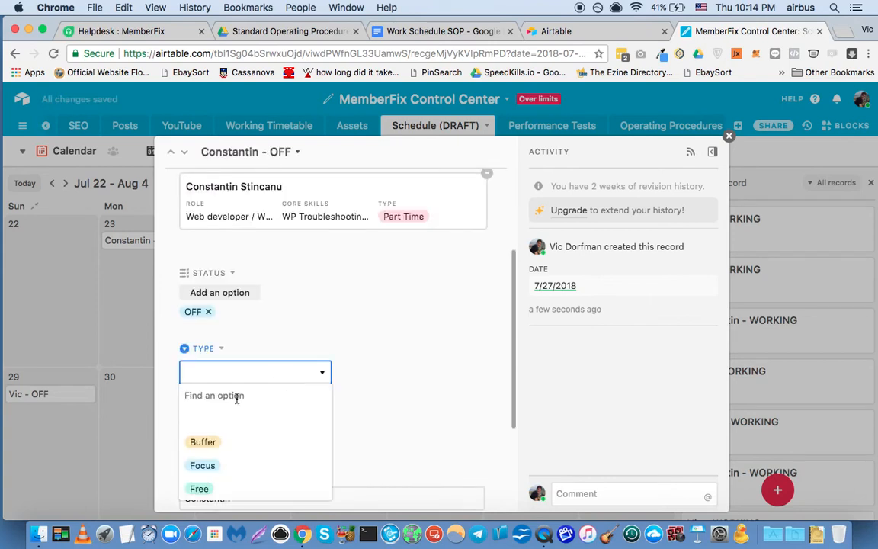
click(398, 337)
scroll(398, 337, down, 2)
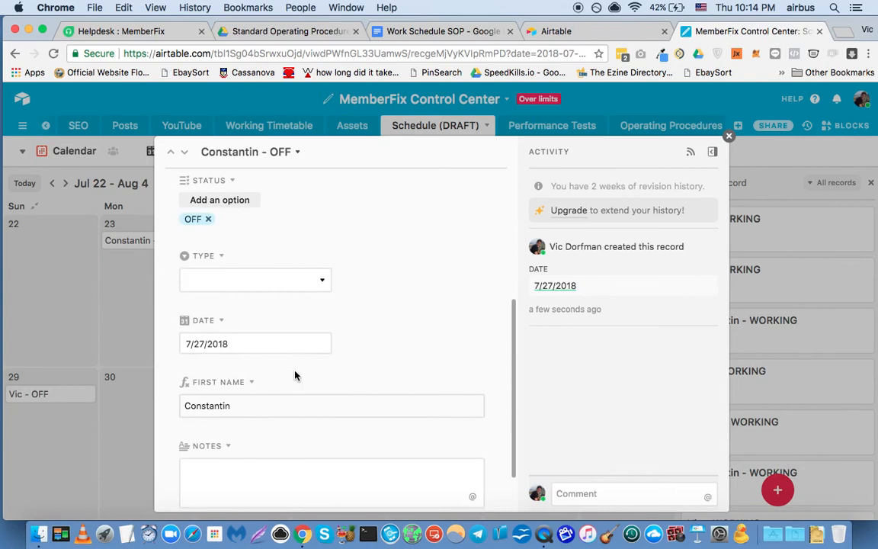
scroll(295, 375, down, 2)
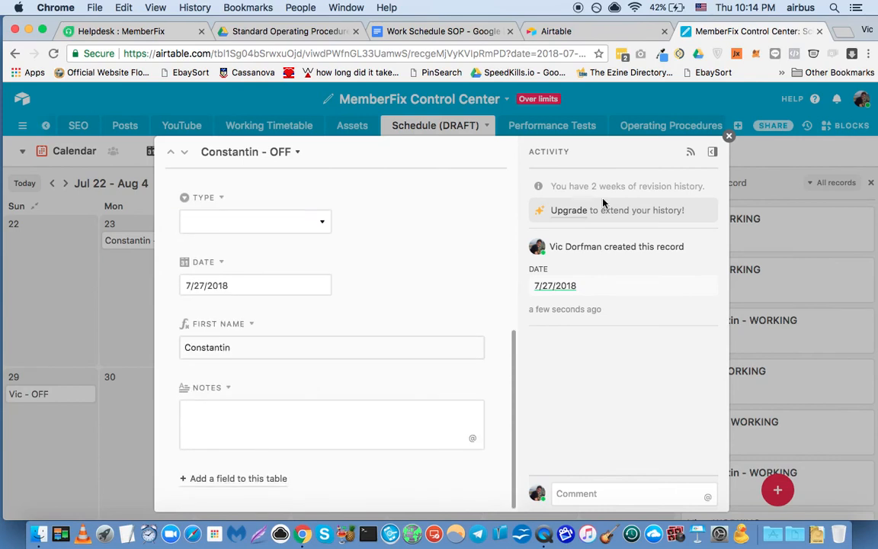
click(729, 135)
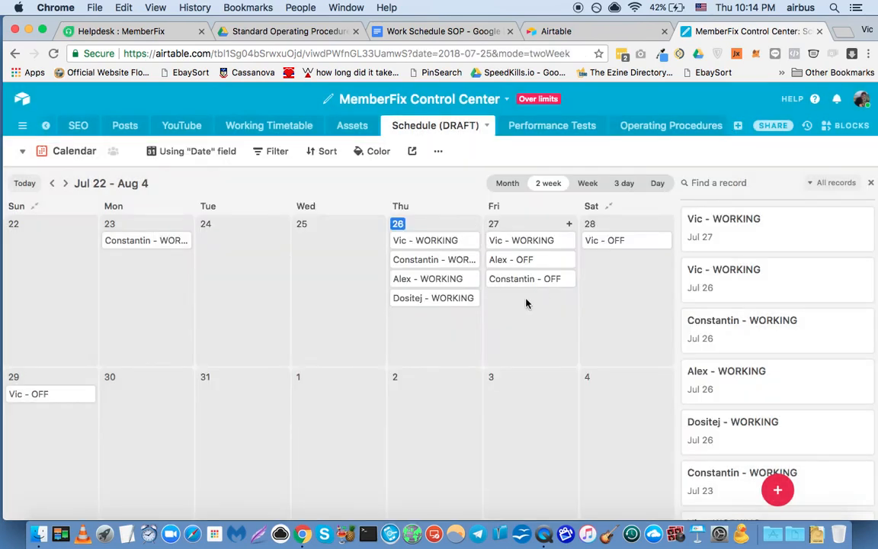
Compare the Working Timetable grid with the Schedule (DRAFT) calendar, viewing the calendar by month and by 2 weeks.
click(274, 126)
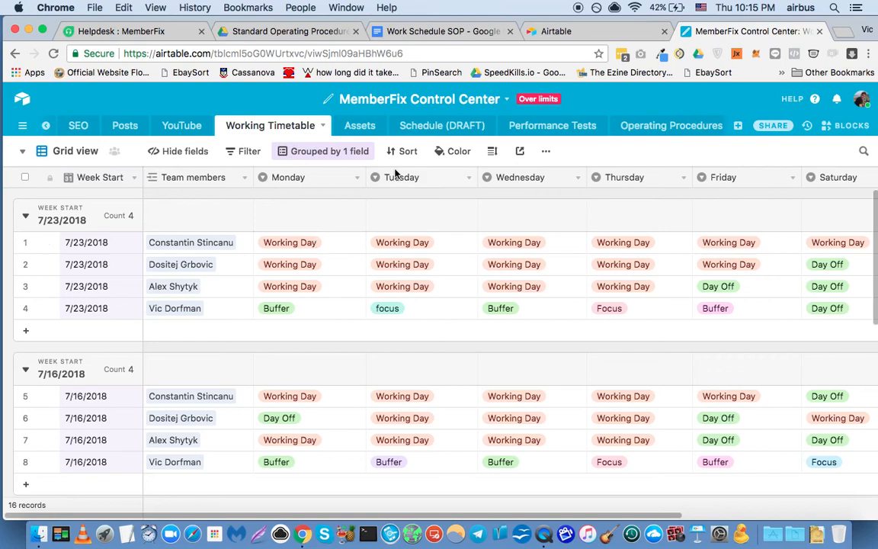
click(443, 128)
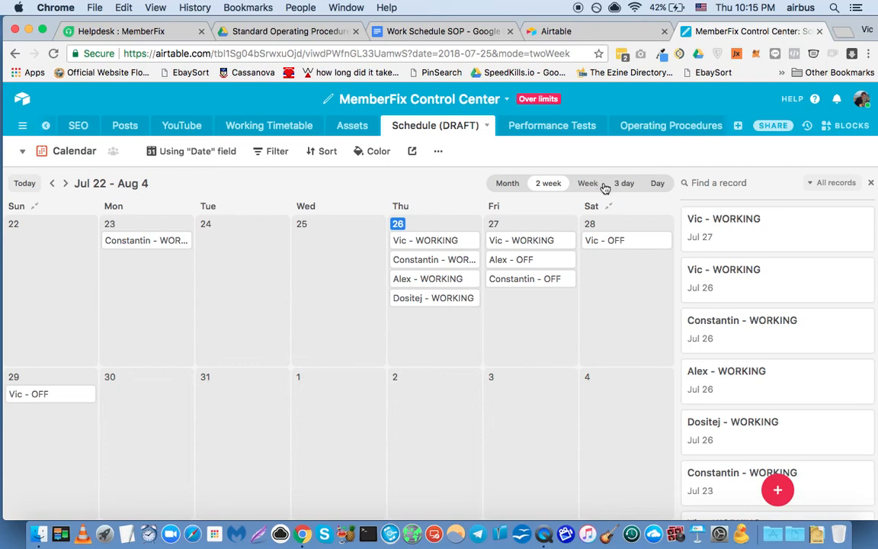
click(508, 184)
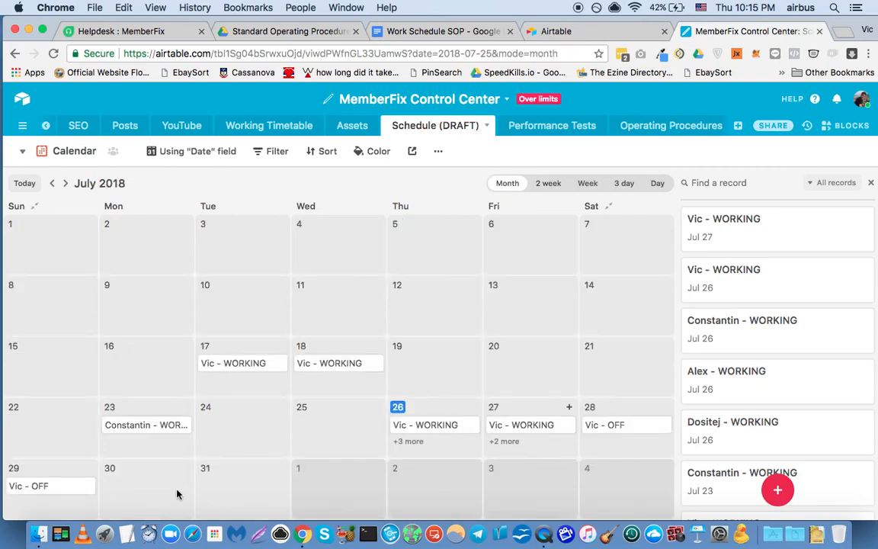
click(553, 183)
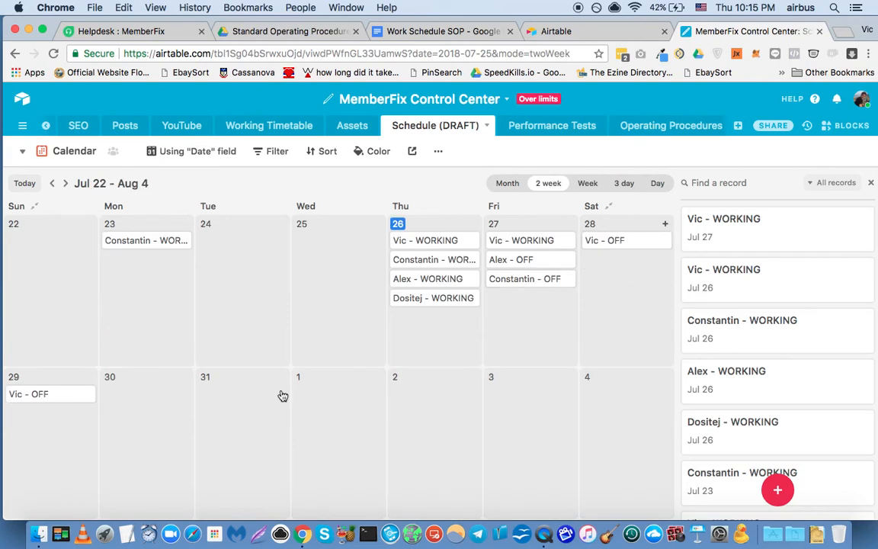
Check the weekend entries for the week of 7/23/2018 in Working Timetable and return to the Schedule (DRAFT) calendar.
click(269, 126)
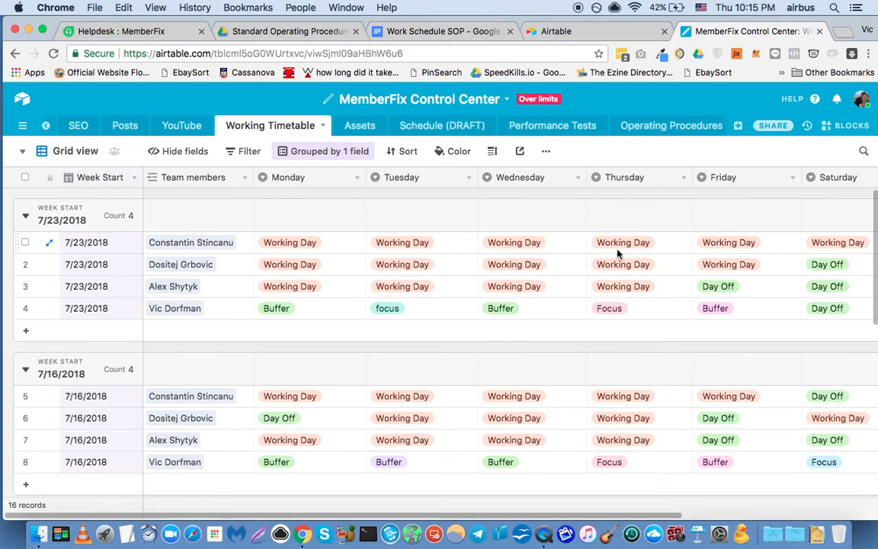
scroll(707, 251, right, 3)
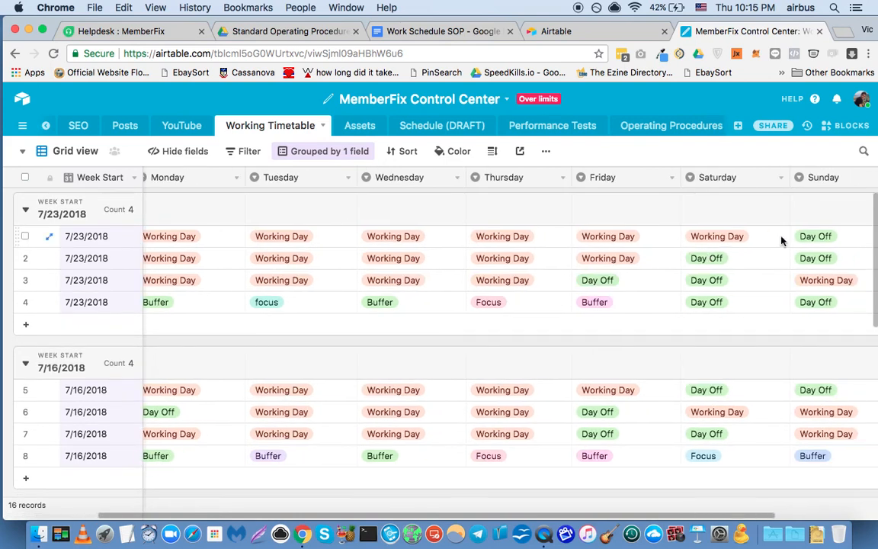
click(439, 126)
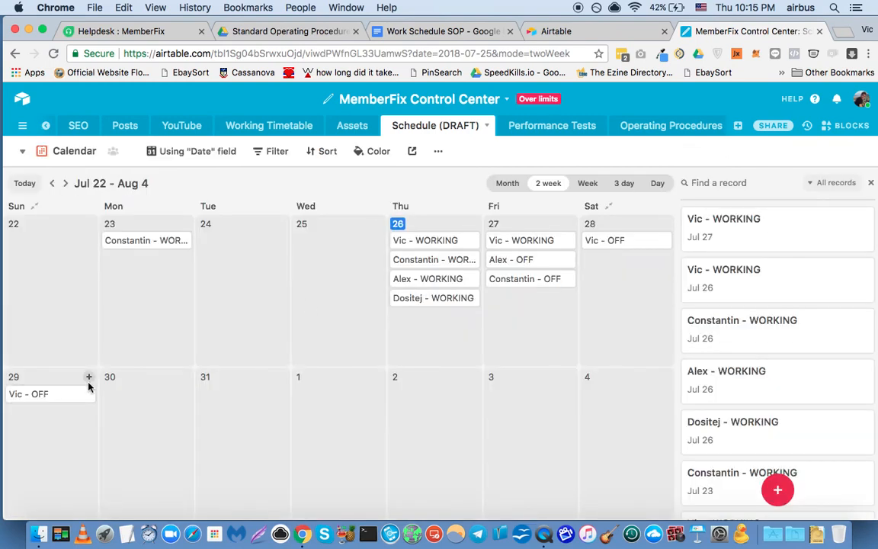
Create a record on July 29, expand it, and link the part-time web developer from the Team table as its team member.
click(89, 379)
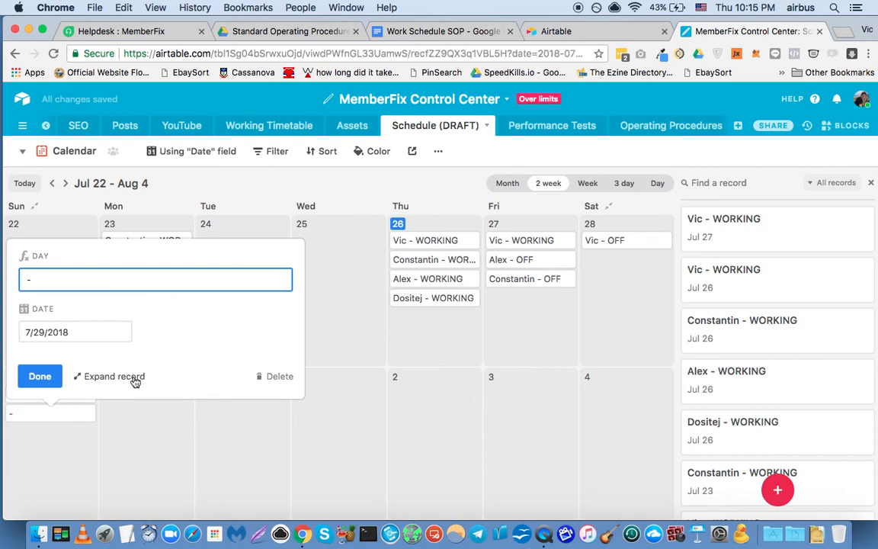
click(114, 377)
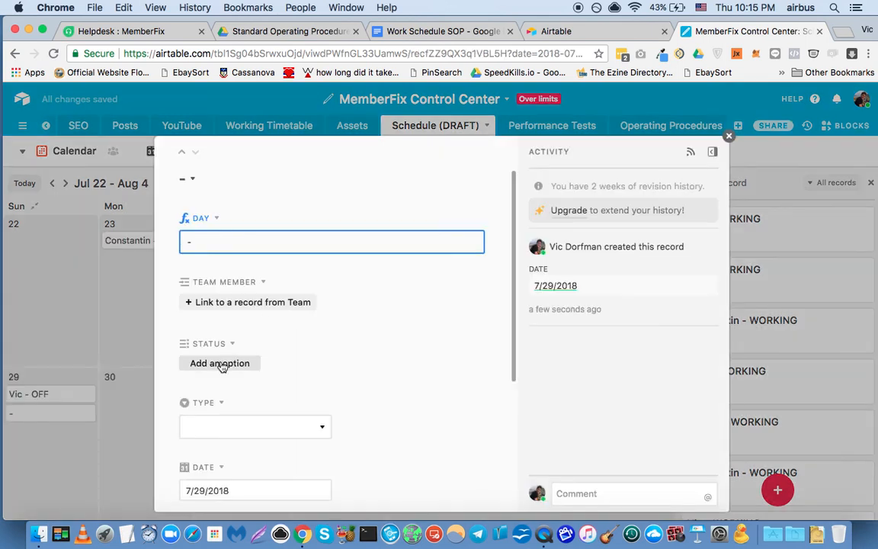
click(249, 303)
text(son)
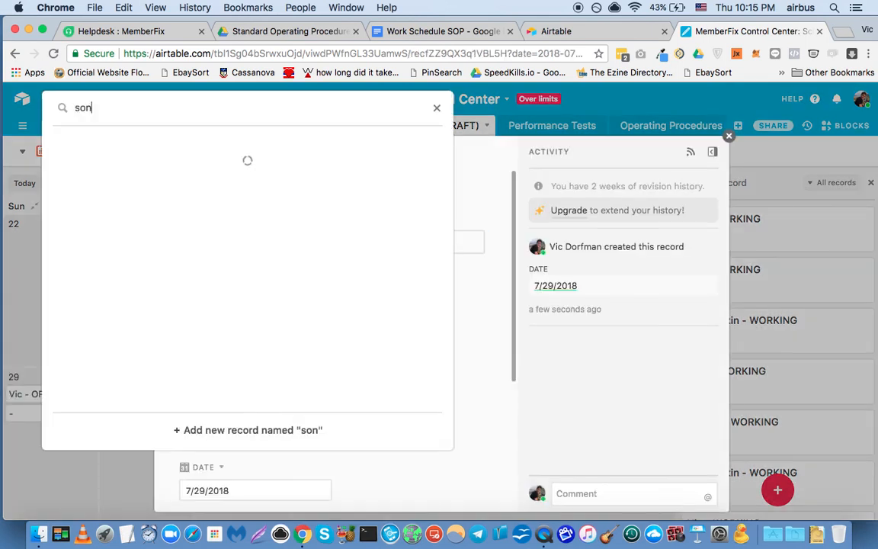
key(super+a)
text(s)
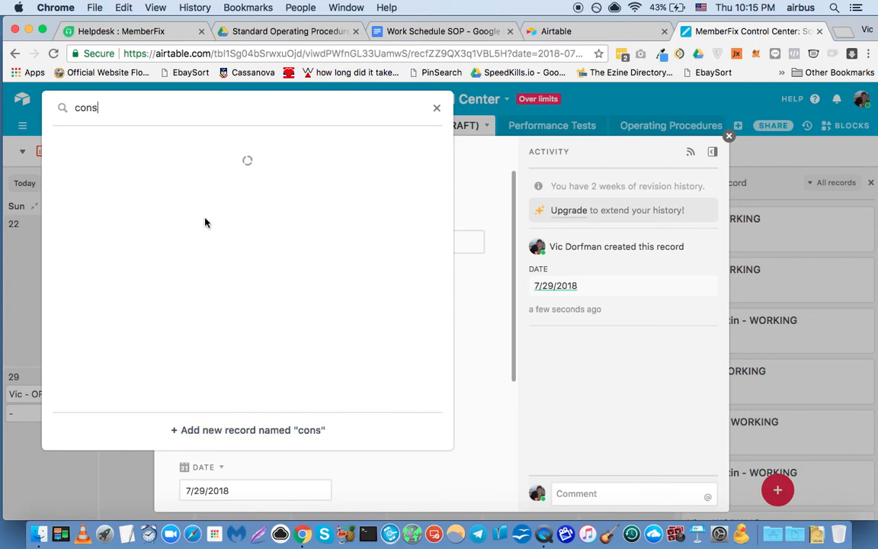
key(Return)
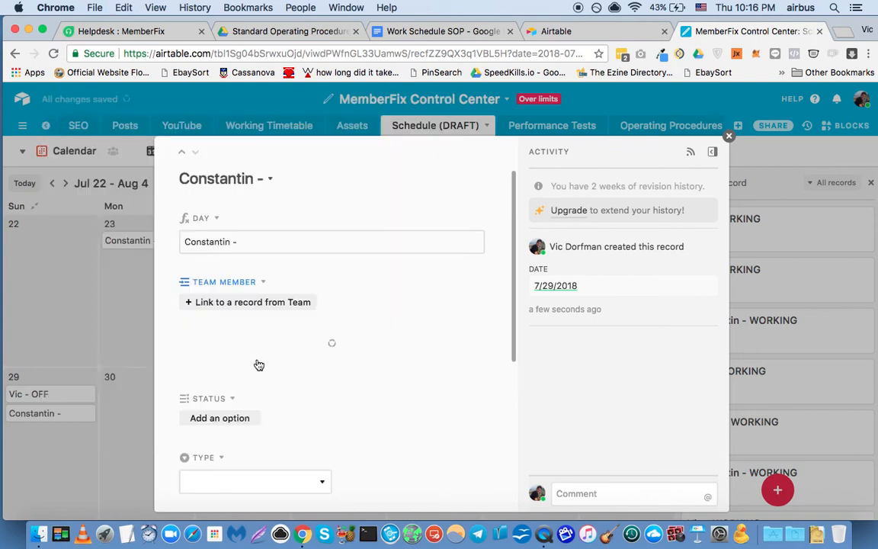
Set the July 29 record's Status to PAID OFF.
click(219, 442)
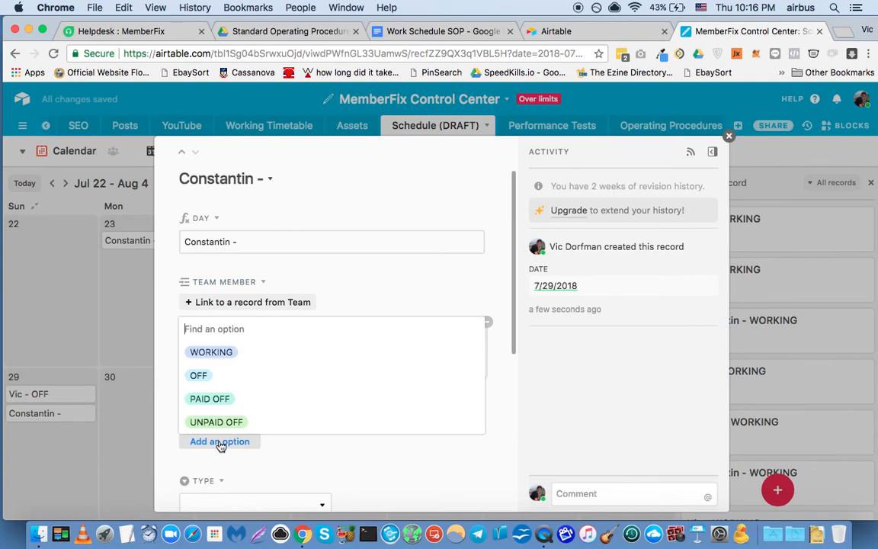
click(219, 400)
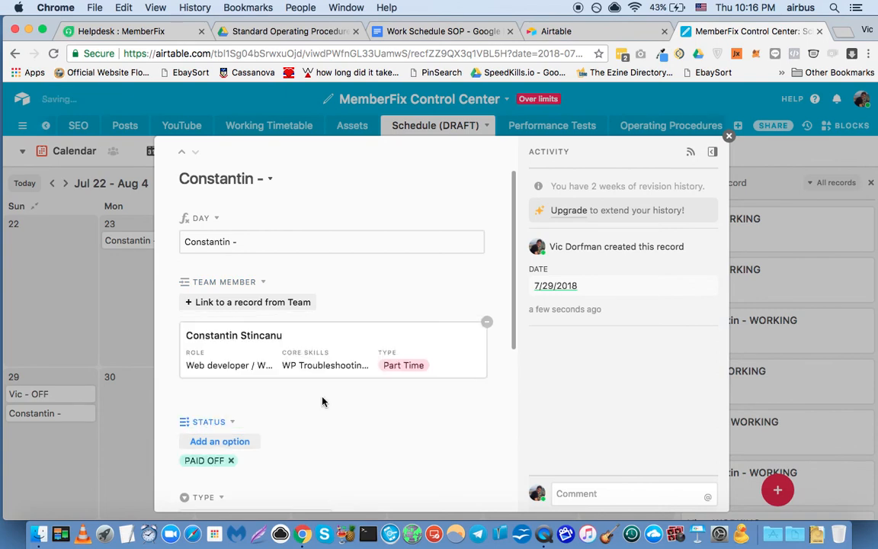
scroll(473, 422, down, 2)
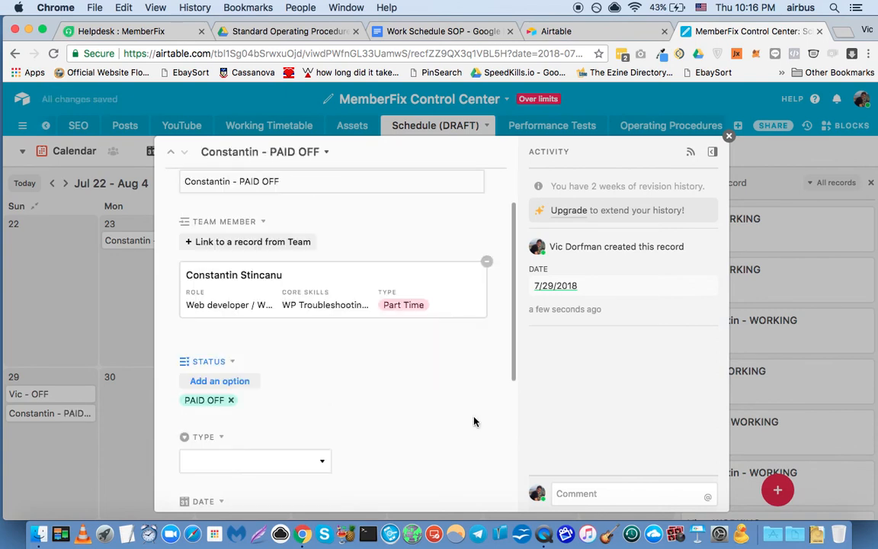
scroll(473, 421, down, 3)
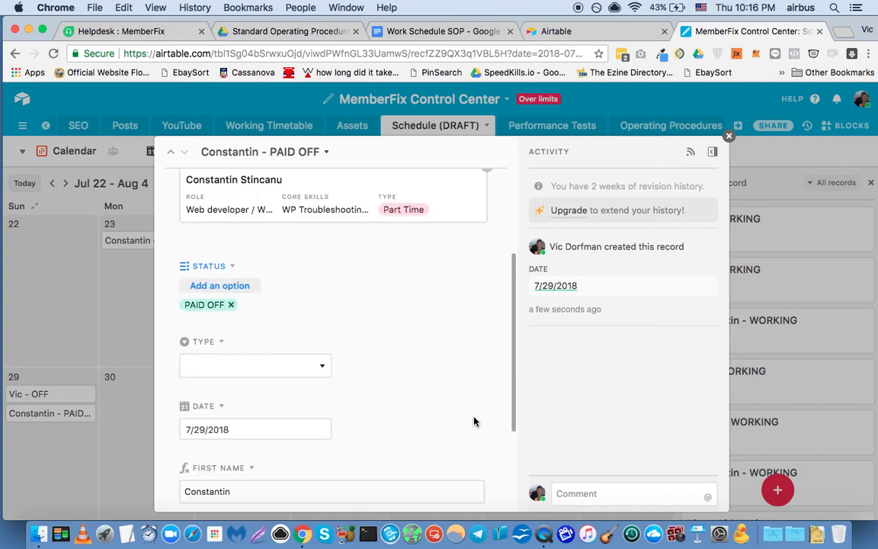
scroll(349, 302, down, 1)
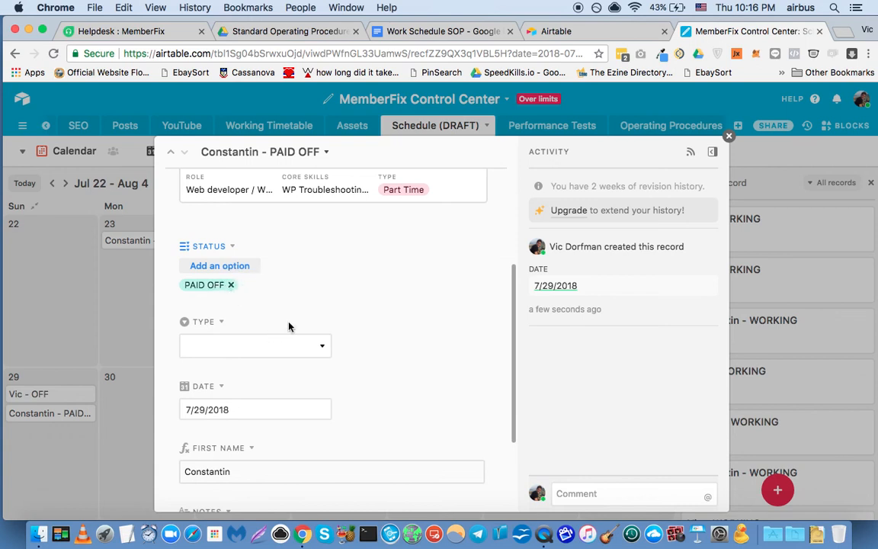
Read the scheduling rules in the Work Schedule SOP document and return to Airtable to review the July 29 record's fields.
click(432, 38)
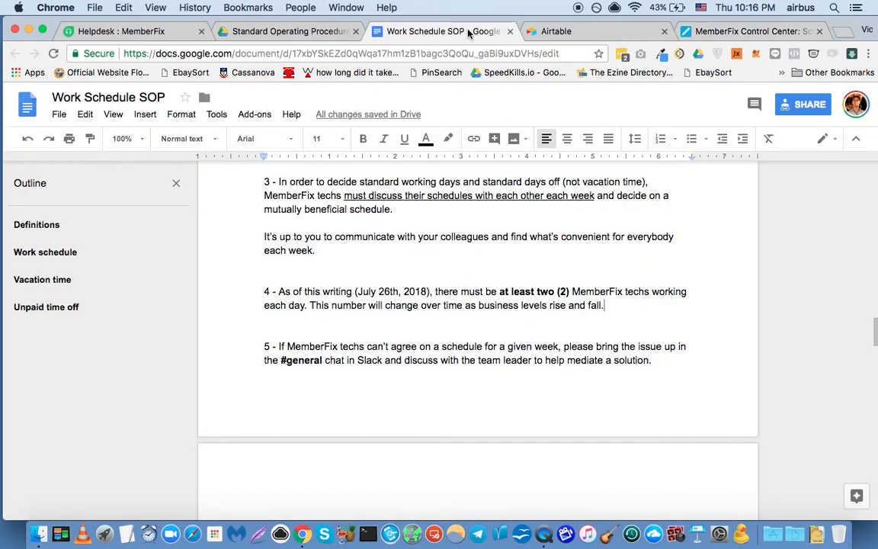
click(725, 35)
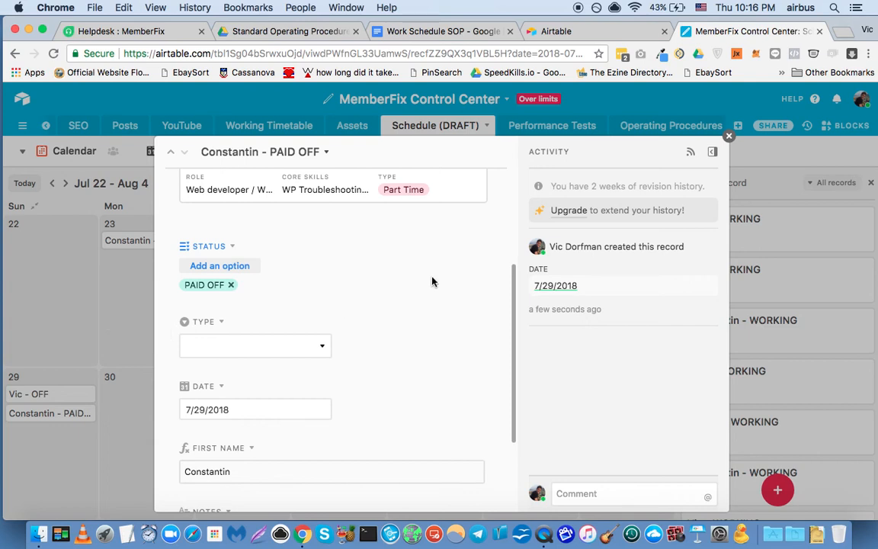
scroll(459, 277, down, 3)
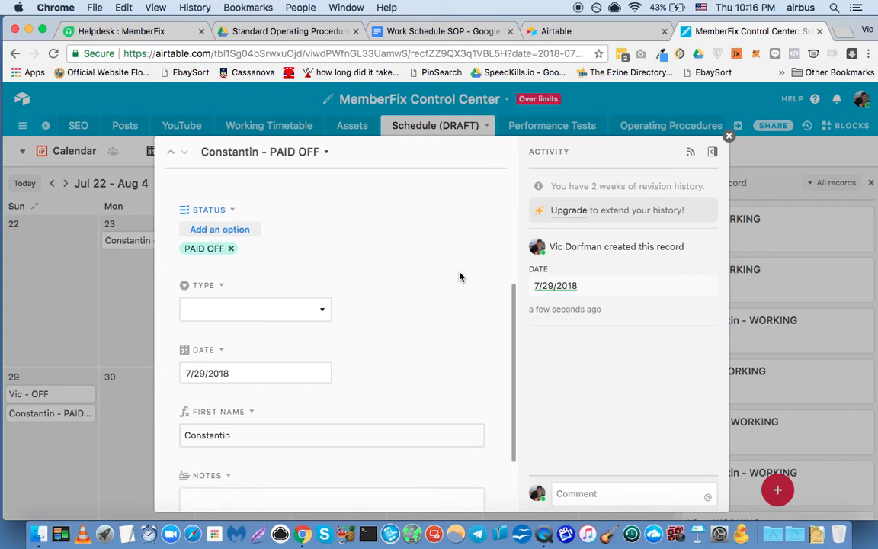
scroll(459, 277, up, 4)
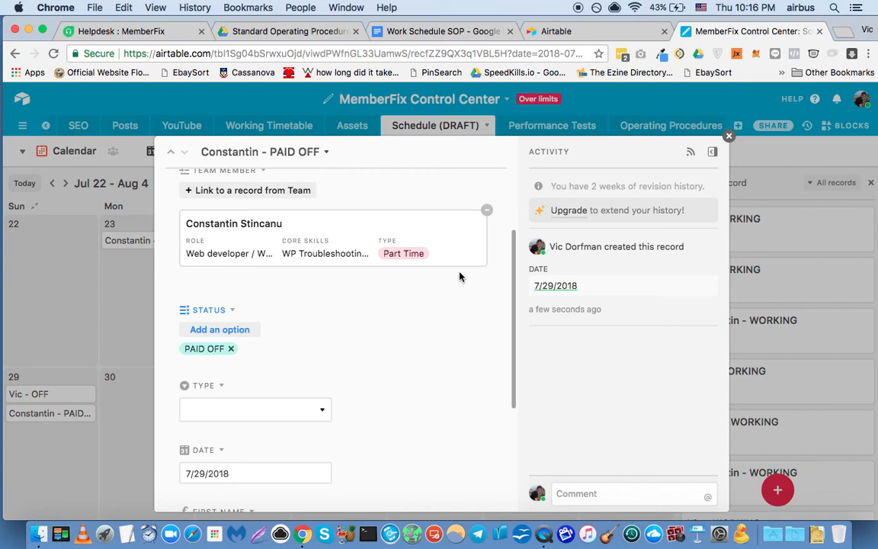
scroll(419, 290, down, 2)
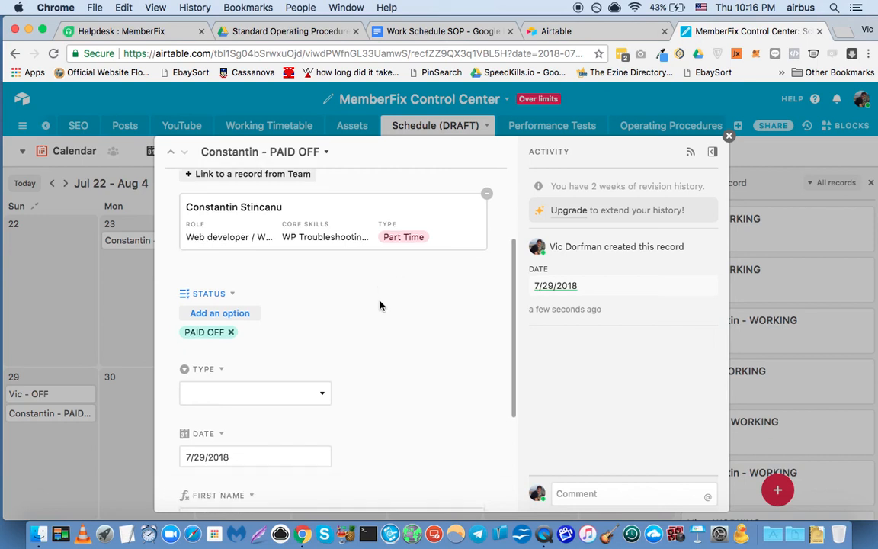
Hide the Type field in the expanded July 29 PAID OFF record.
click(257, 394)
click(375, 368)
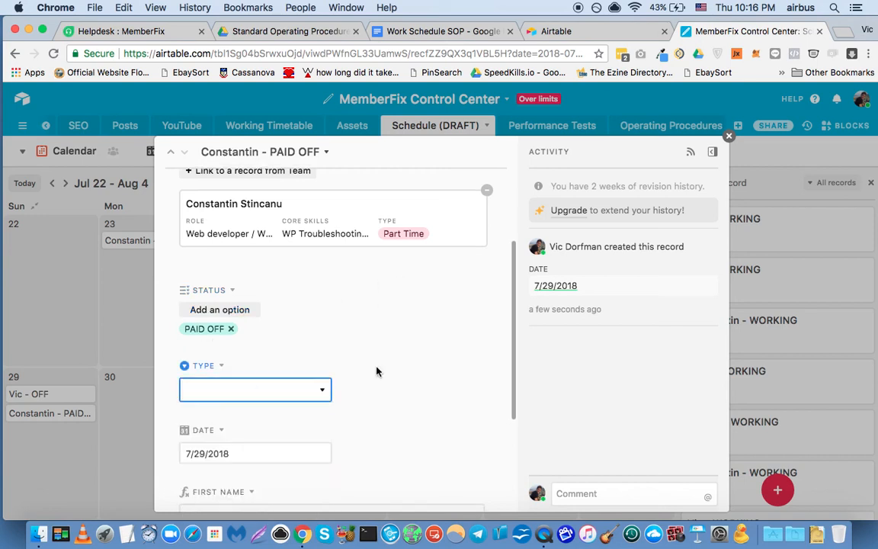
click(223, 368)
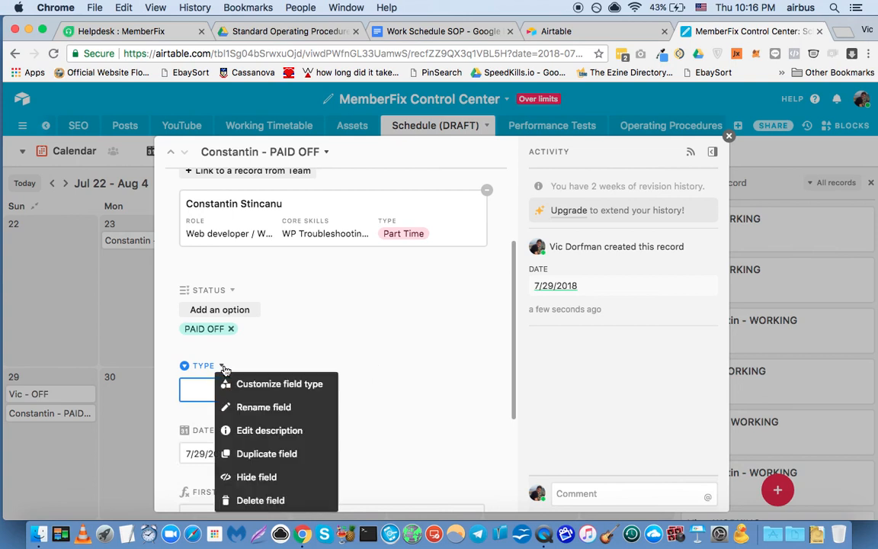
click(271, 476)
Enter "Day 1 of 8 day vacation." in the July 29 record's Notes and close the record.
scroll(376, 323, down, 2)
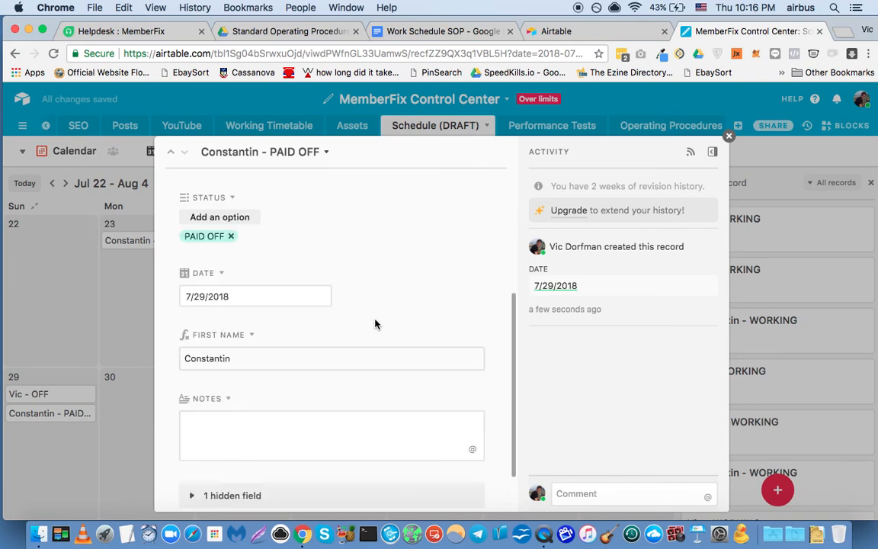
scroll(374, 324, down, 2)
click(288, 363)
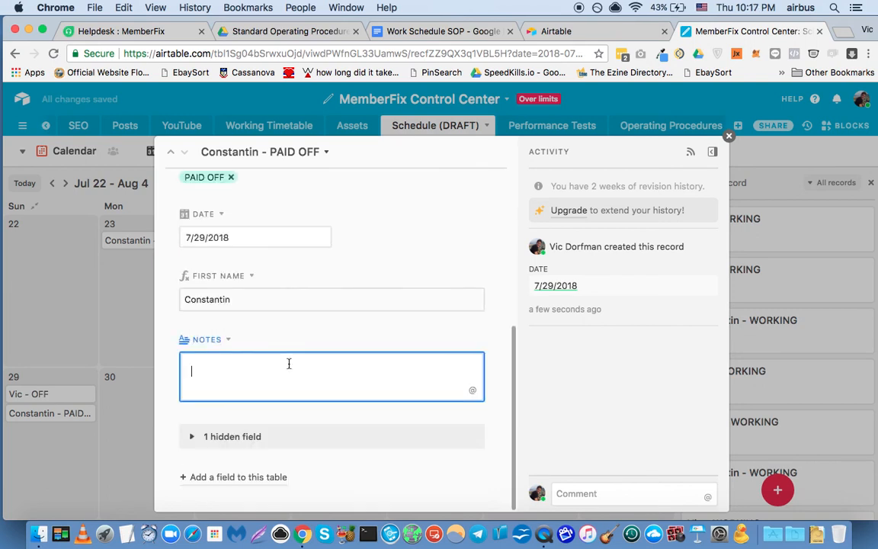
text(Day 1 of 8 day vacation.)
triple_click(266, 371)
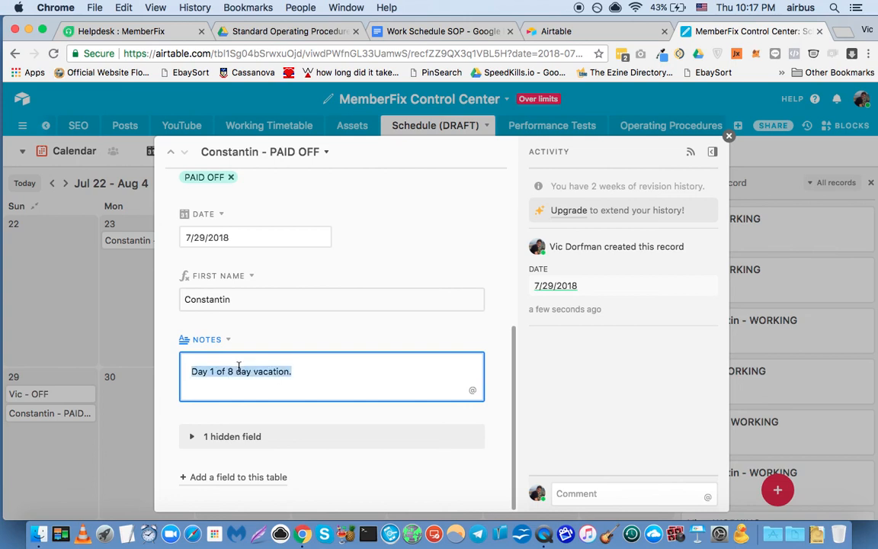
click(425, 323)
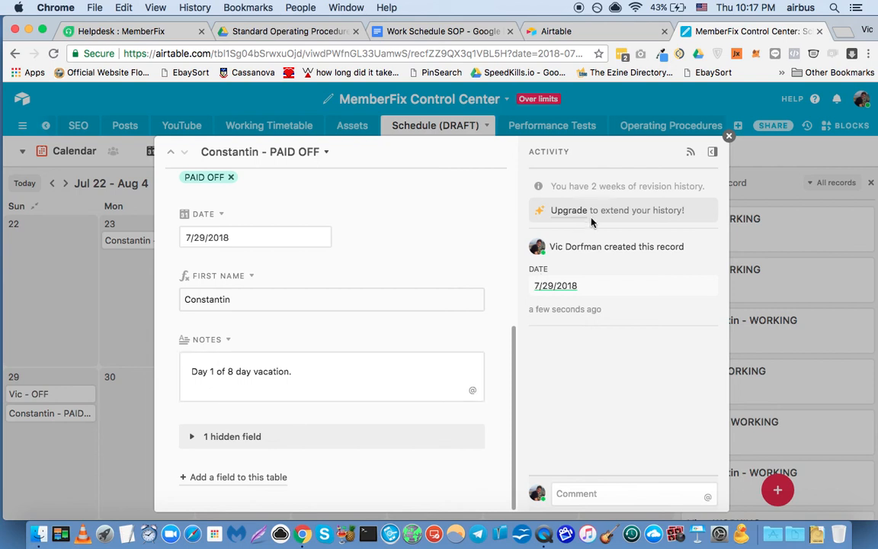
click(729, 138)
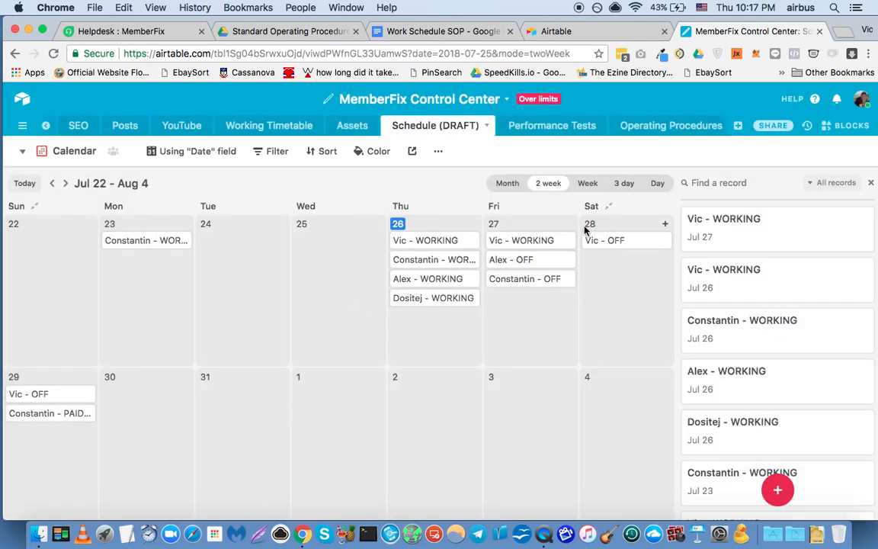
Hide the calendar's record list and switch the Schedule (DRAFT) table to Grid view.
click(870, 183)
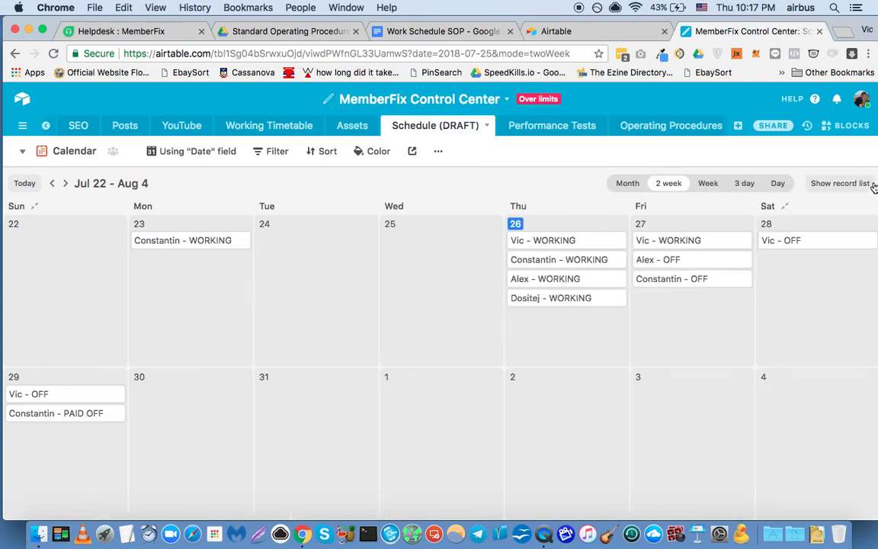
click(816, 192)
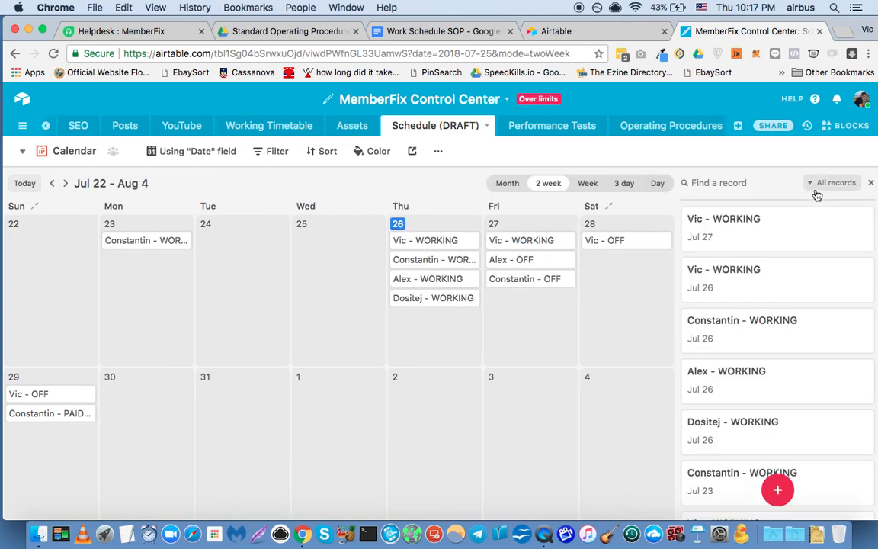
click(871, 182)
click(69, 150)
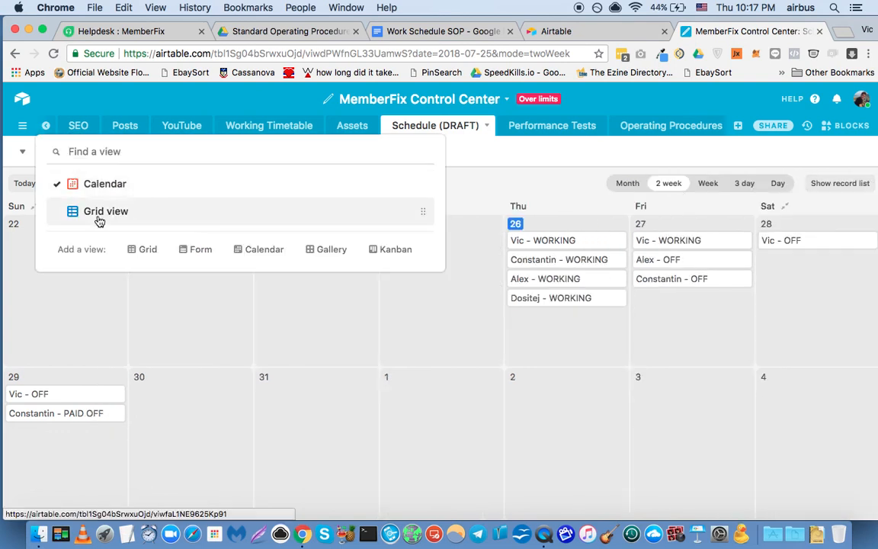
click(96, 219)
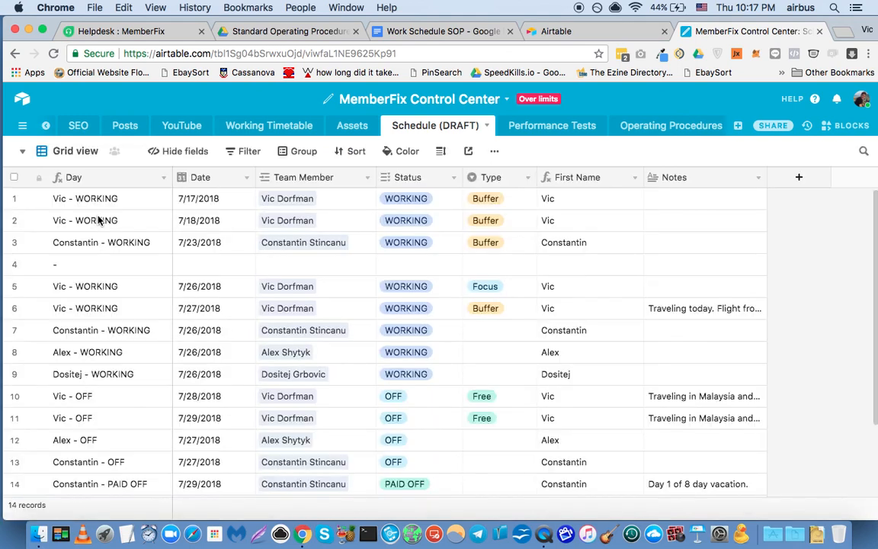
Add five blank records at the end of the Schedule (DRAFT) grid.
scroll(113, 307, down, 3)
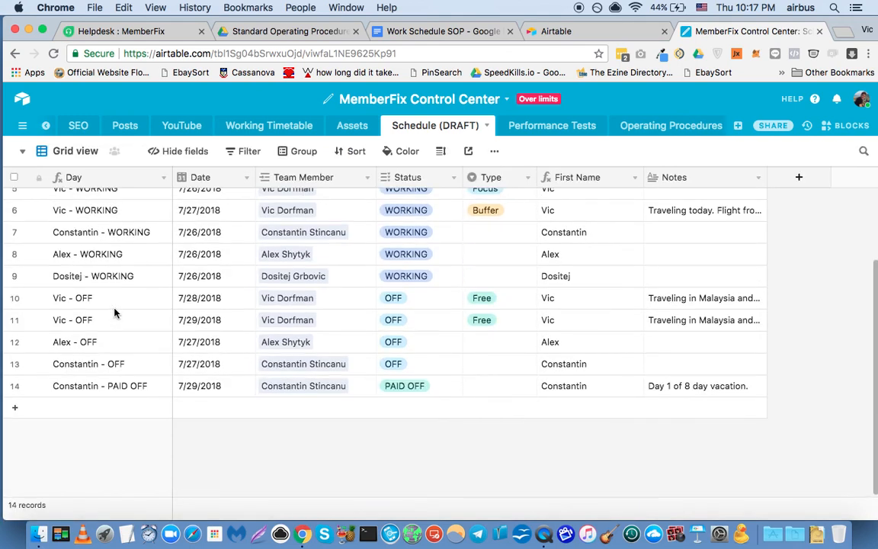
click(13, 414)
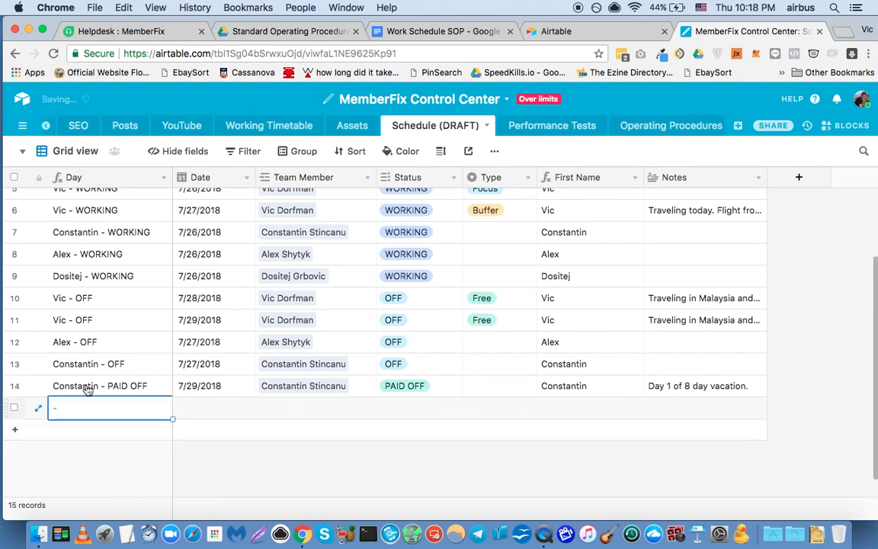
click(15, 386)
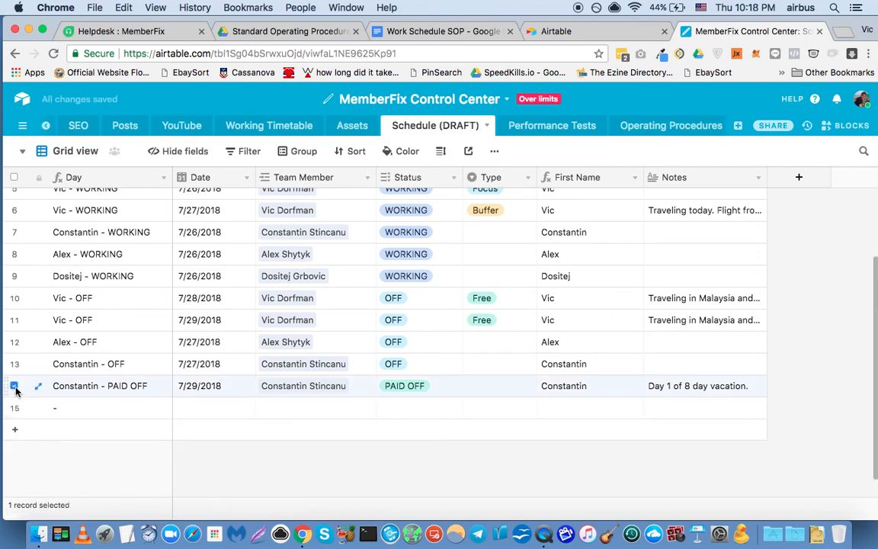
key(super+c)
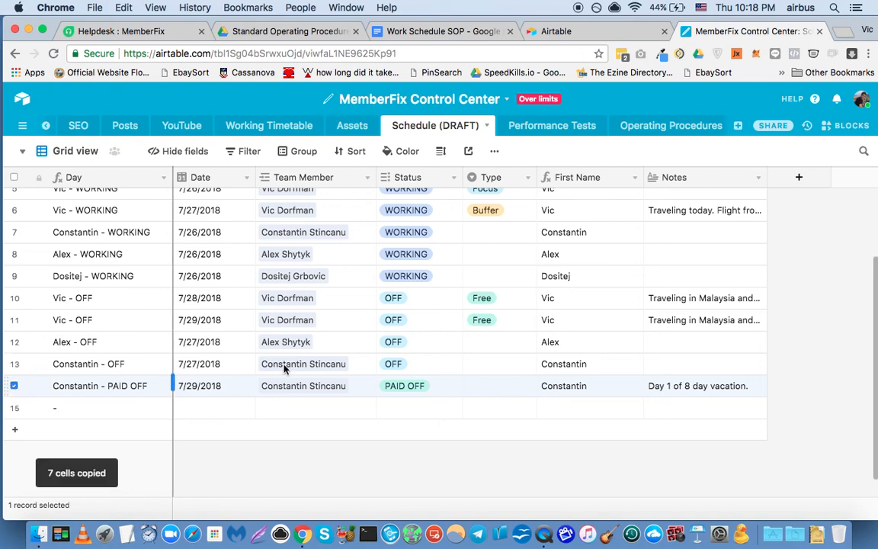
click(18, 431)
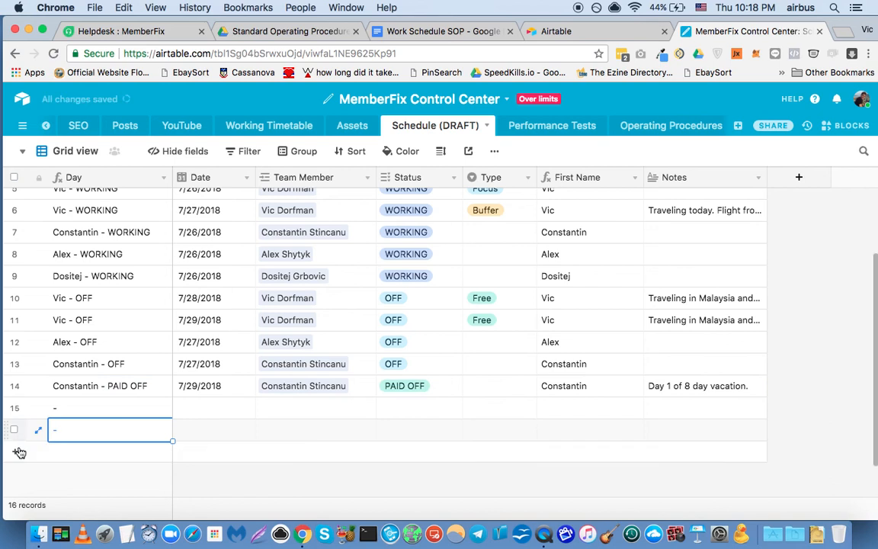
click(16, 454)
click(17, 487)
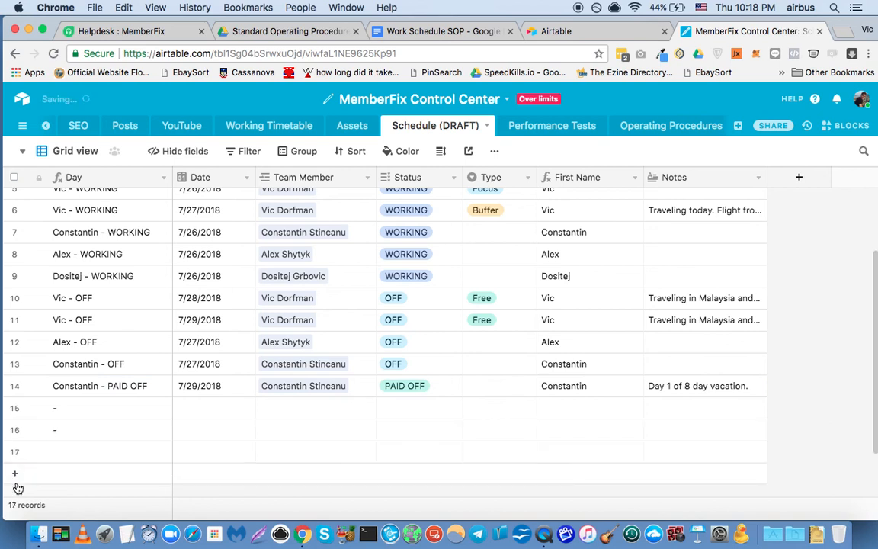
scroll(18, 479, down, 2)
click(14, 407)
click(18, 432)
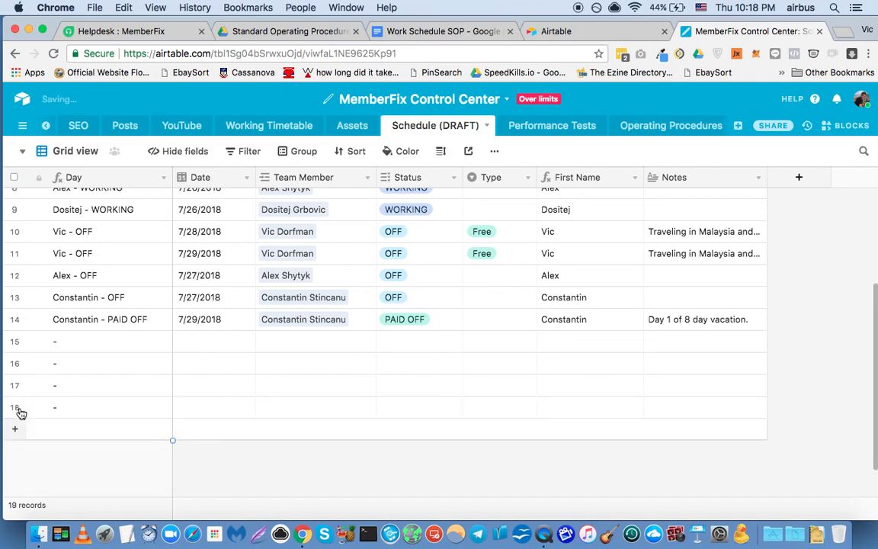
Copy the 7/29/2018 PAID OFF record in row 14 and paste it into blank rows 15 and 16.
click(13, 341)
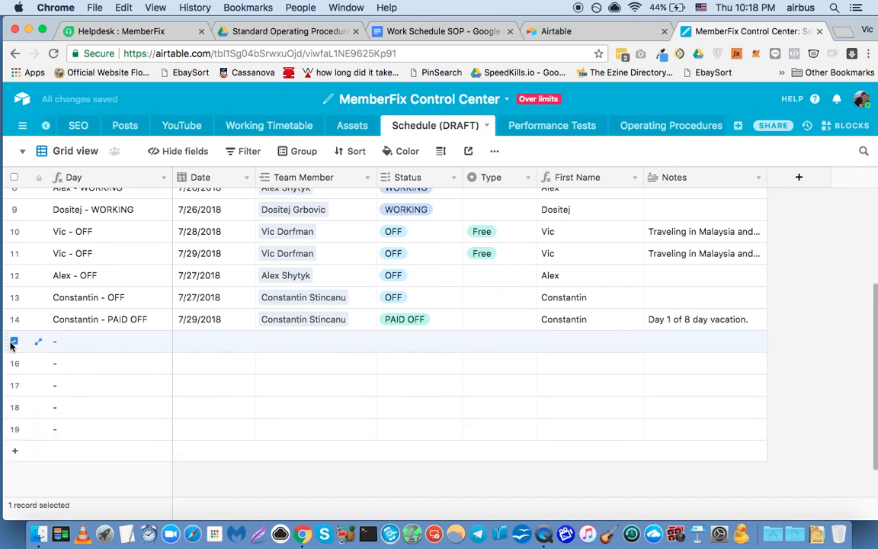
click(14, 319)
click(13, 341)
key(super+c)
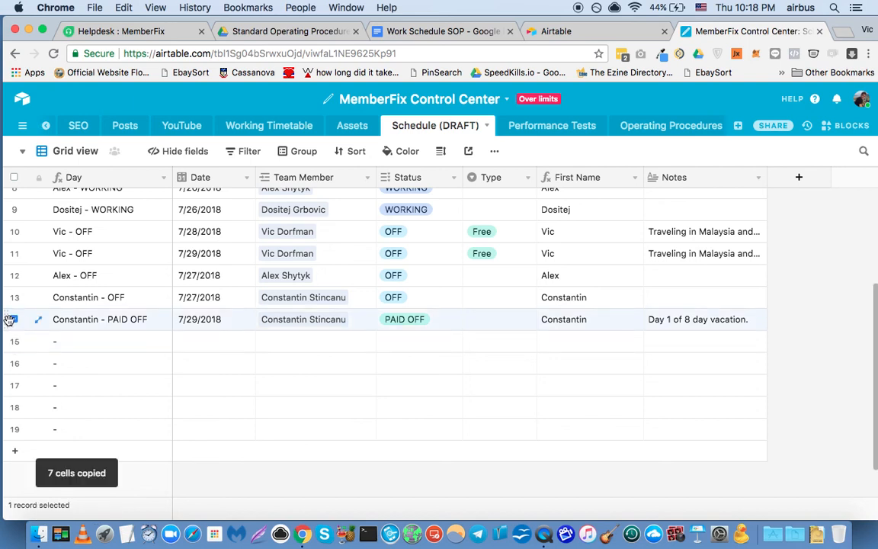
click(14, 341)
click(13, 320)
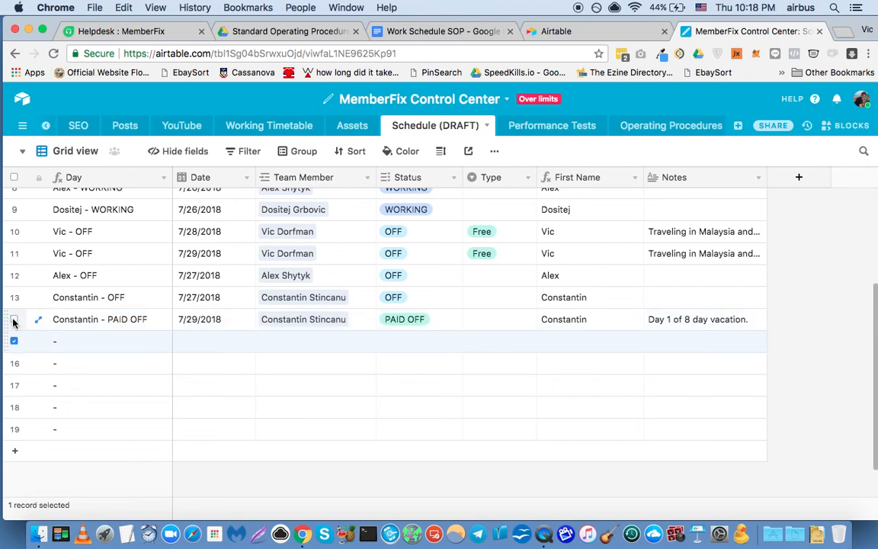
shift+click(13, 429)
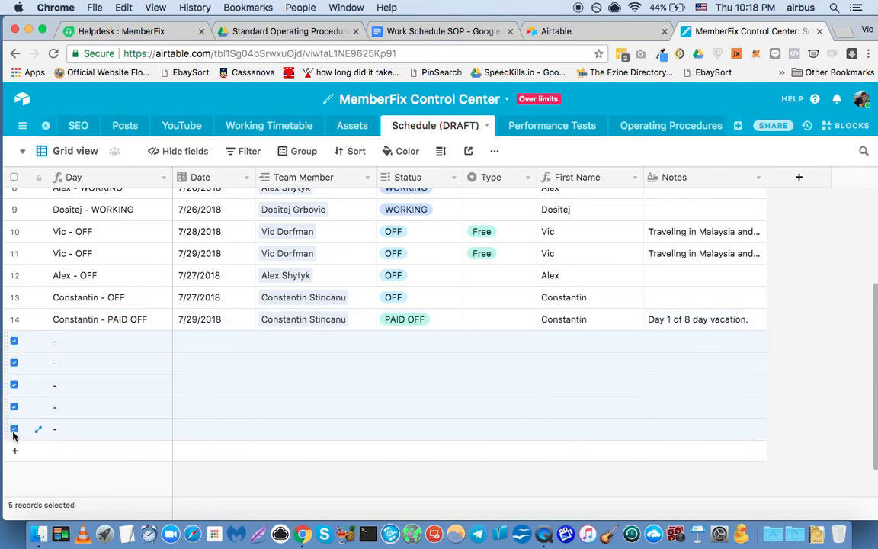
key(ctrl+v)
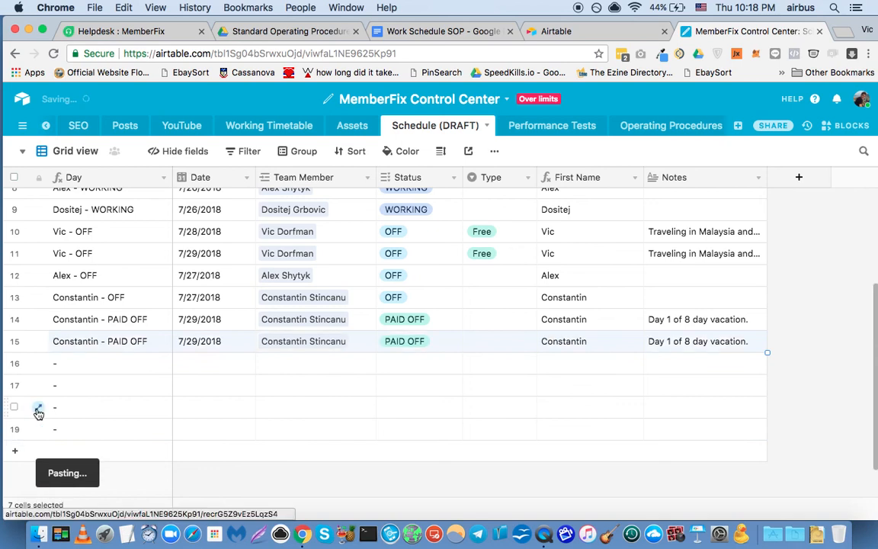
click(14, 363)
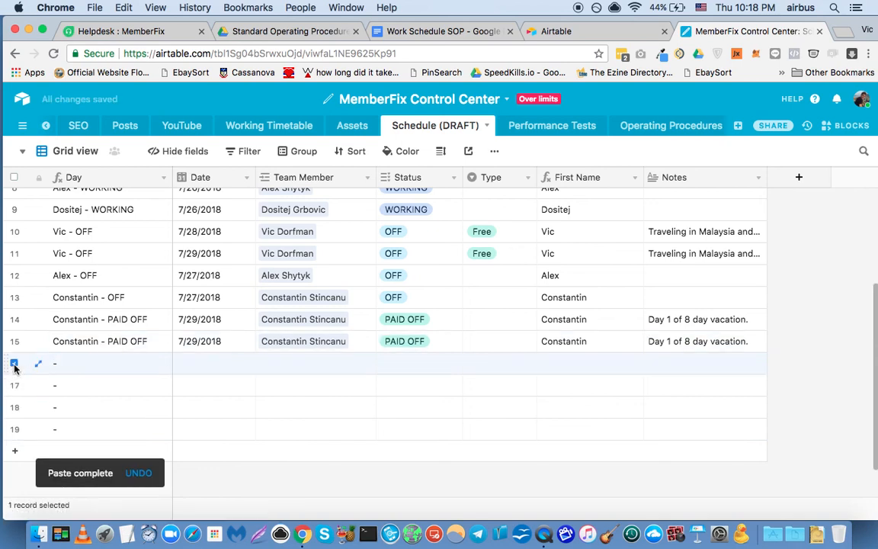
key(ctrl+v)
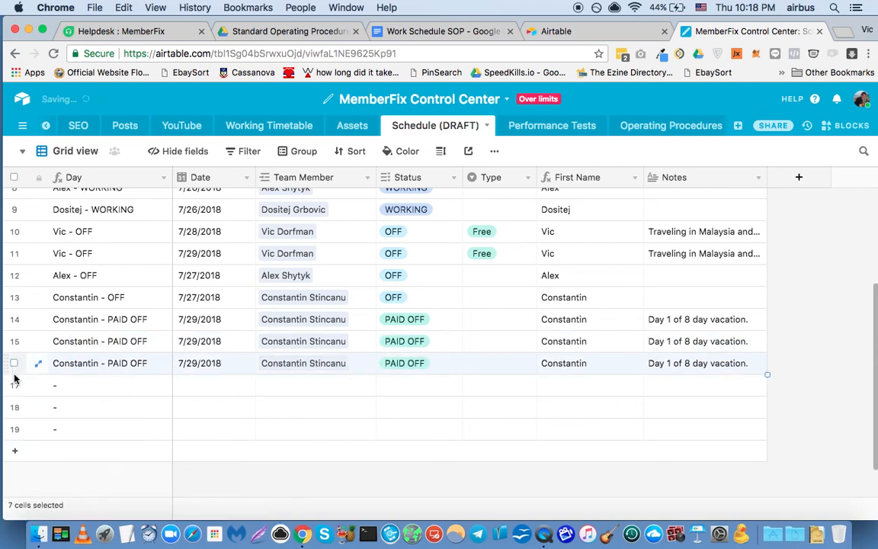
Change row 15's note to "Day 2 of 8 day vacation." and its date to 7/30/2018.
click(683, 344)
double_click(683, 344)
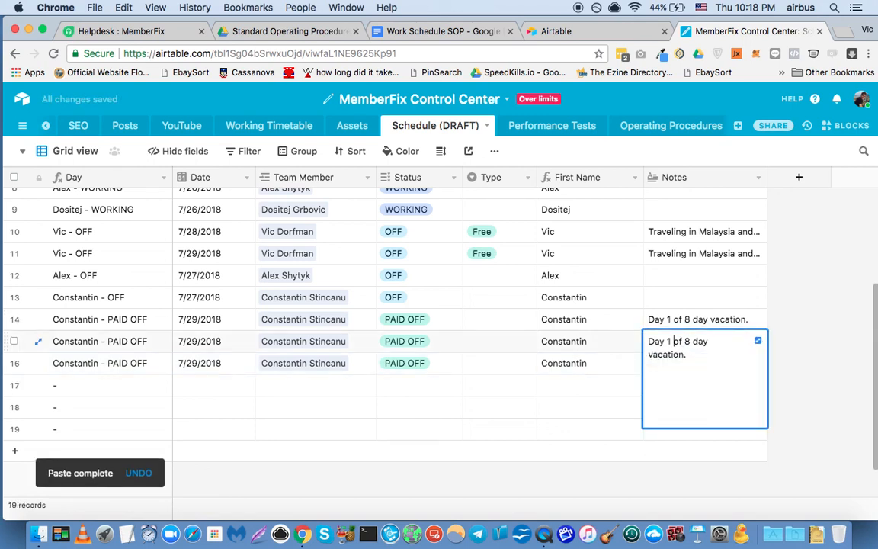
drag(671, 341, 667, 341)
text(2)
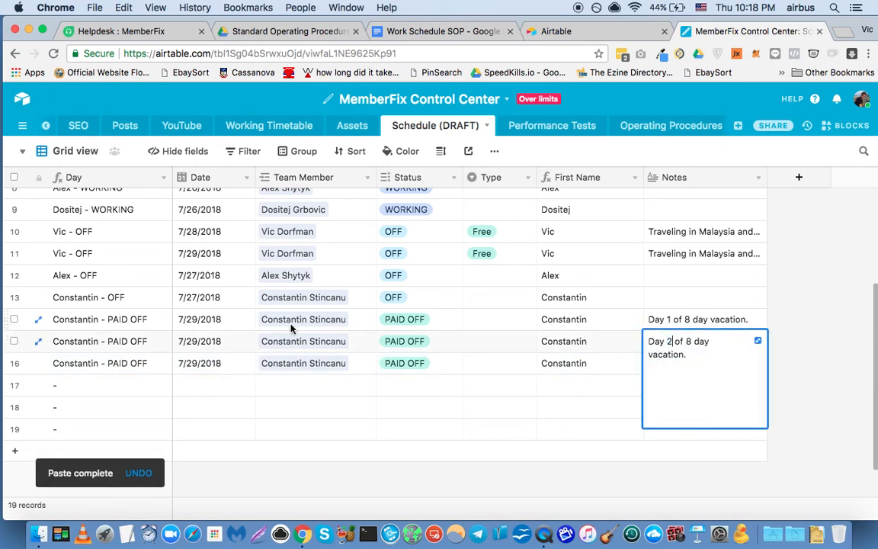
click(202, 344)
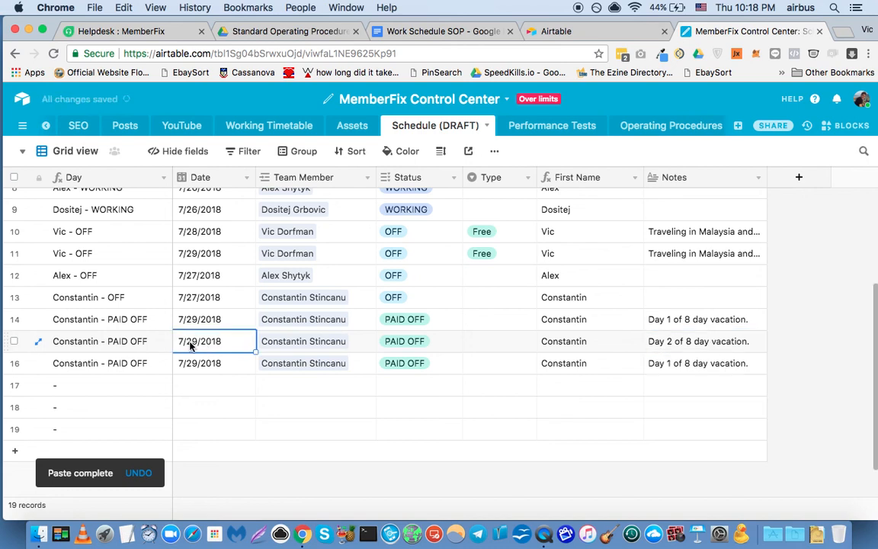
double_click(195, 341)
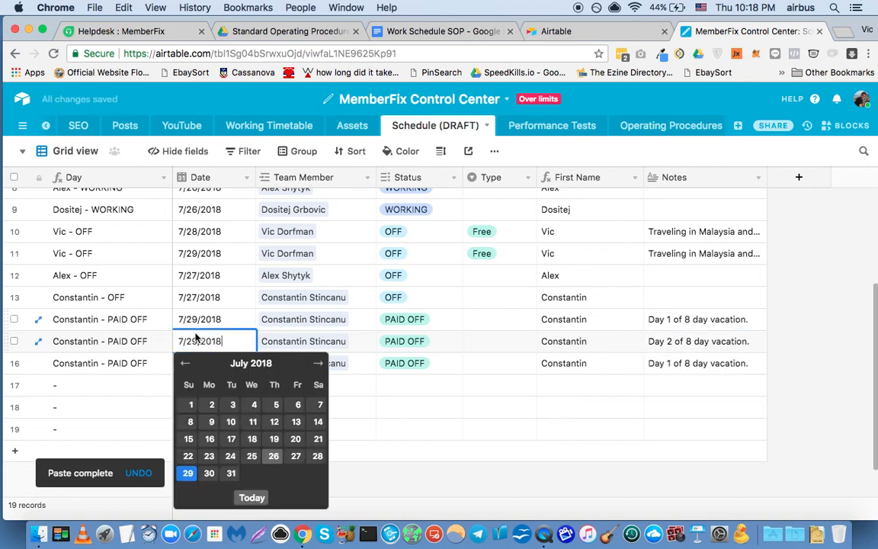
click(208, 473)
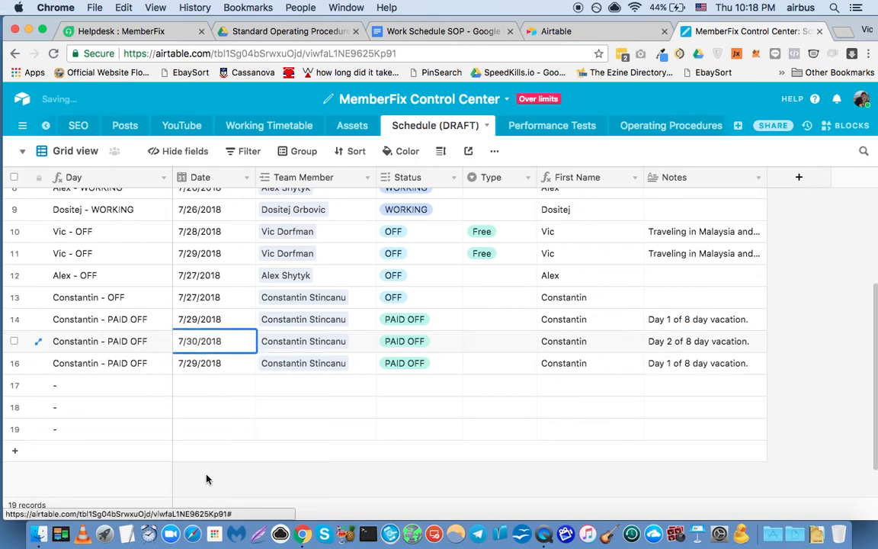
Set row 16's date to 7/31/2018 and its note to "Day 3 of 8 day vacation.".
click(195, 367)
click(195, 366)
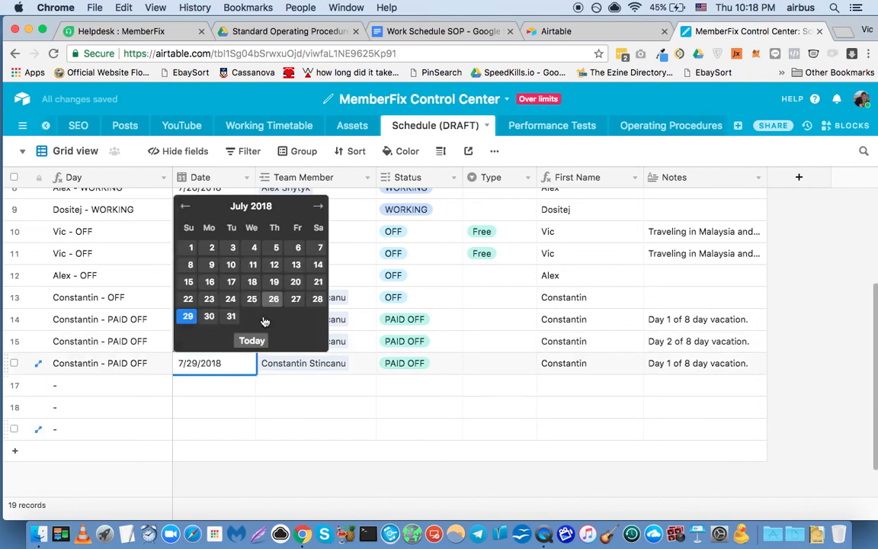
click(231, 316)
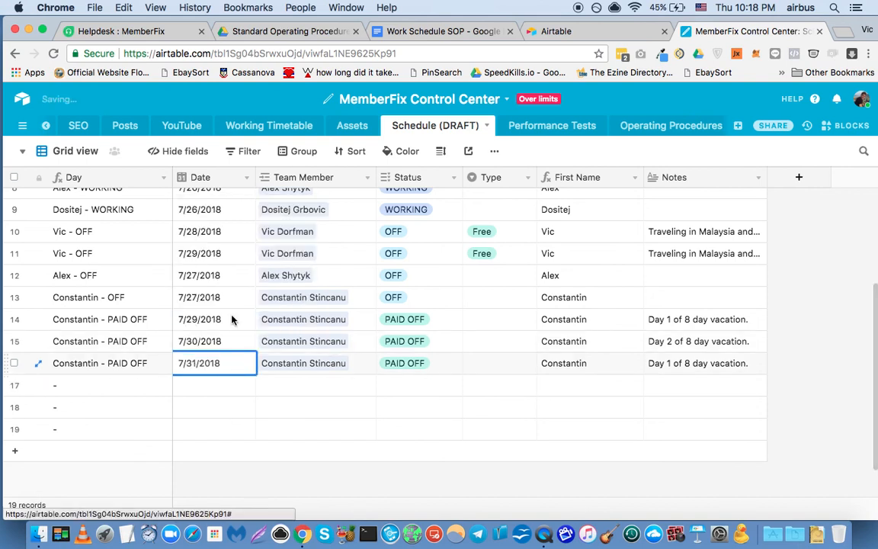
double_click(688, 367)
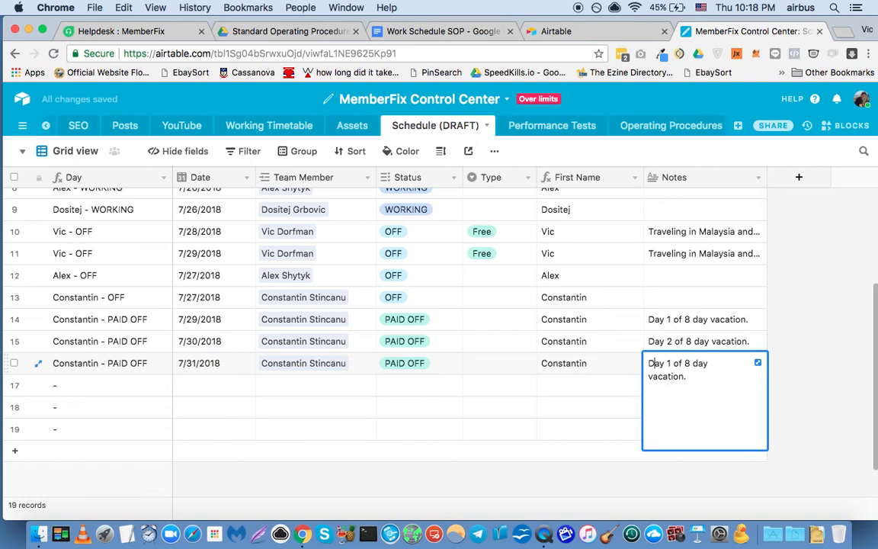
double_click(668, 362)
text(3)
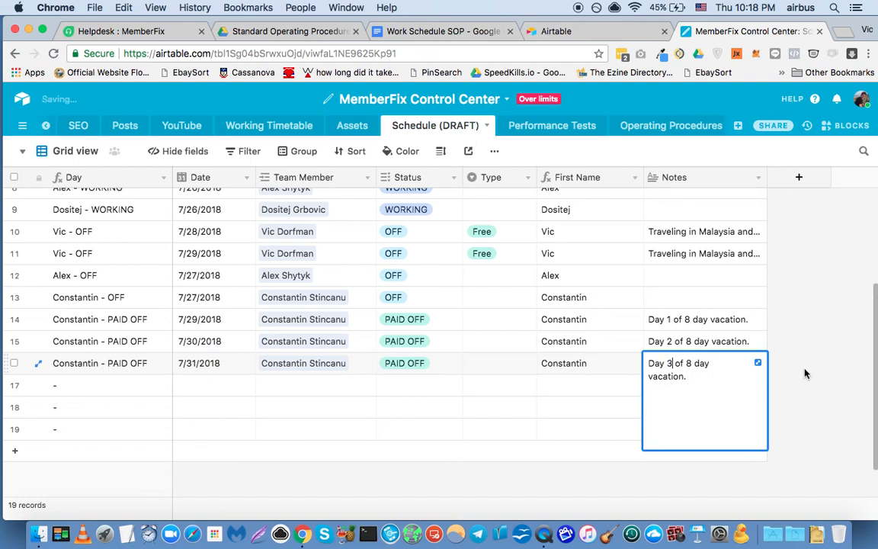
click(844, 376)
Switch the Schedule (DRAFT) table to its Calendar view to review the vacation days recorded in the grid.
click(75, 150)
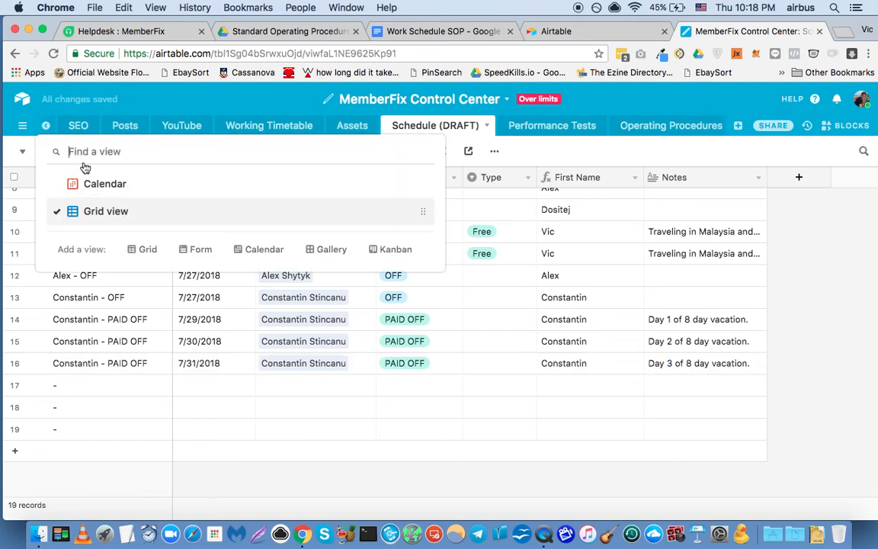
click(106, 185)
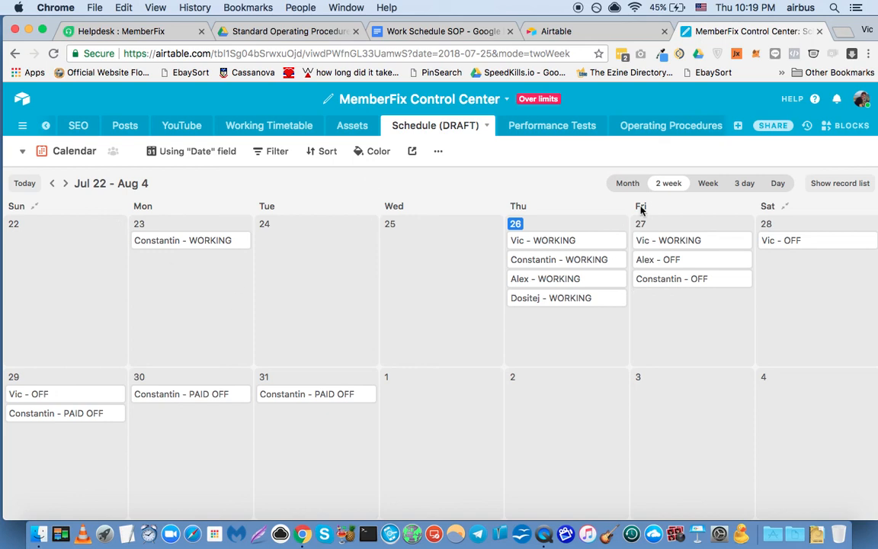
Review the list of billed users on the Airtable Pro plan checkout page, close it, and return to the MemberFix Control Center schedule.
click(587, 32)
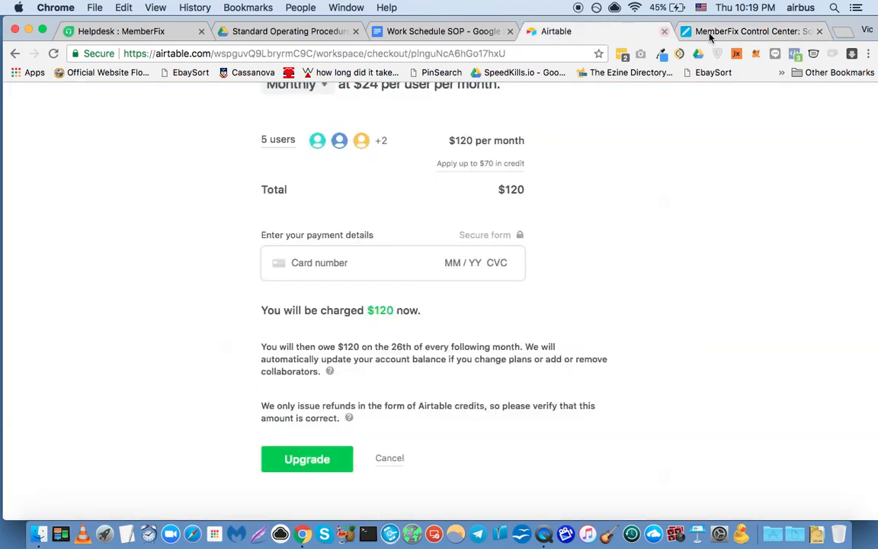
scroll(585, 288, up, 4)
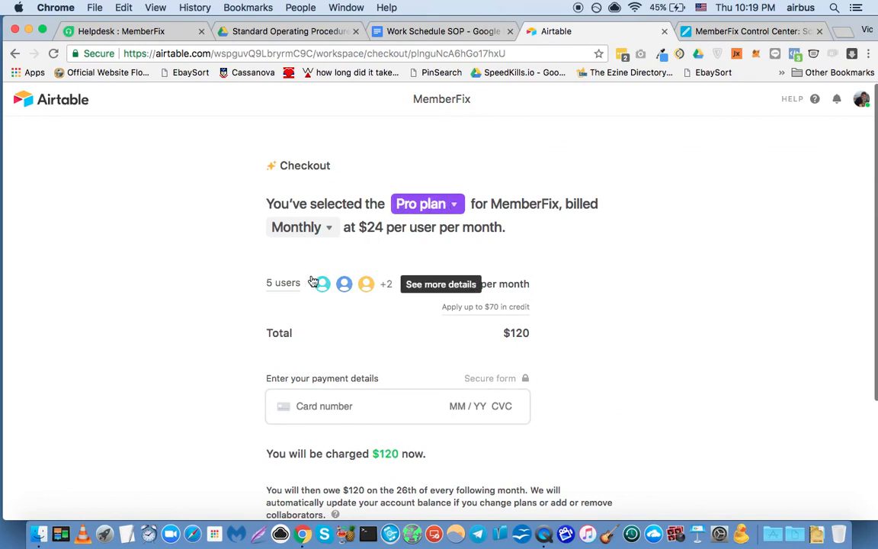
click(385, 283)
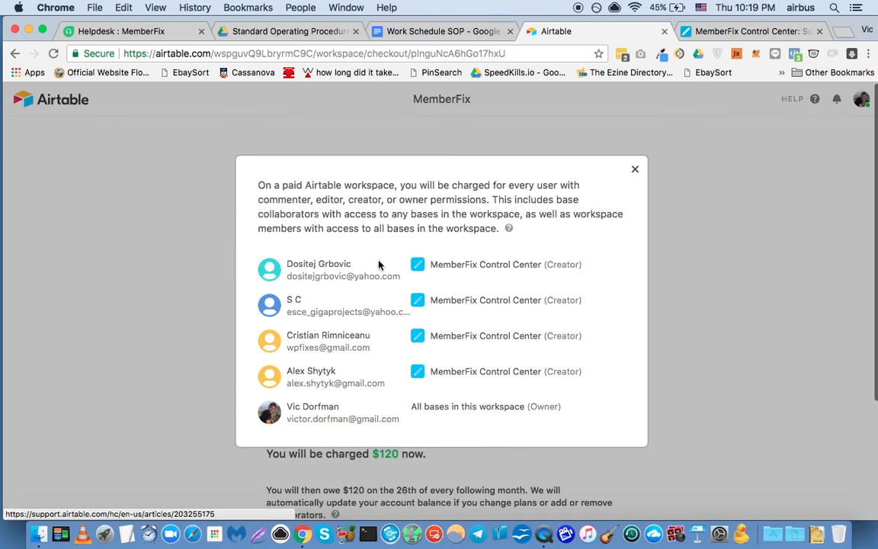
click(637, 171)
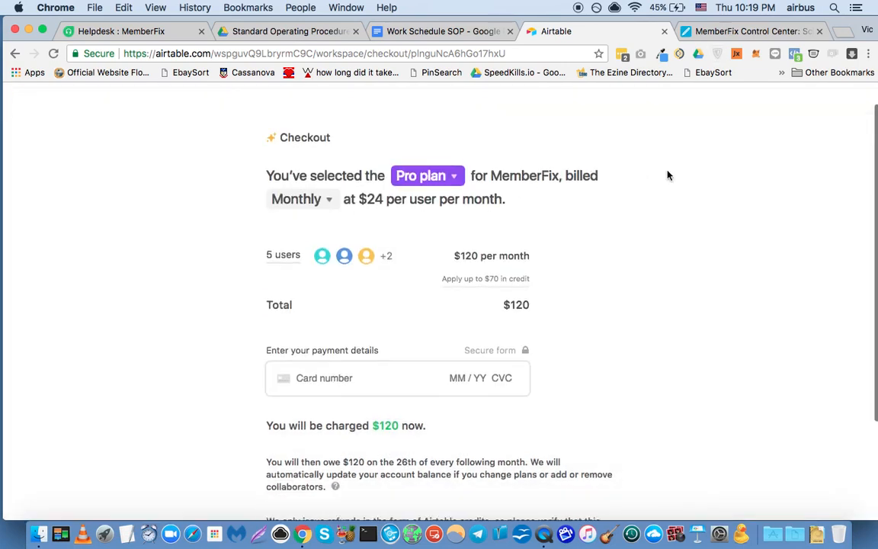
click(730, 32)
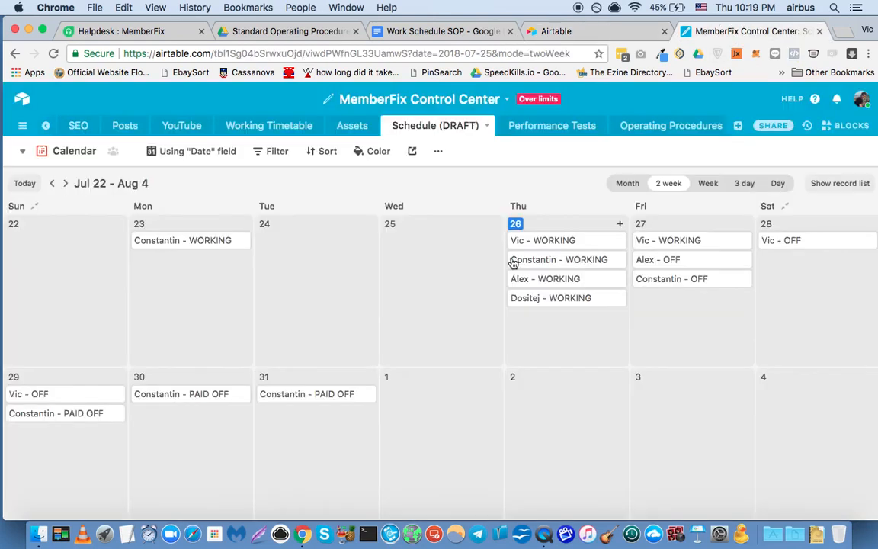